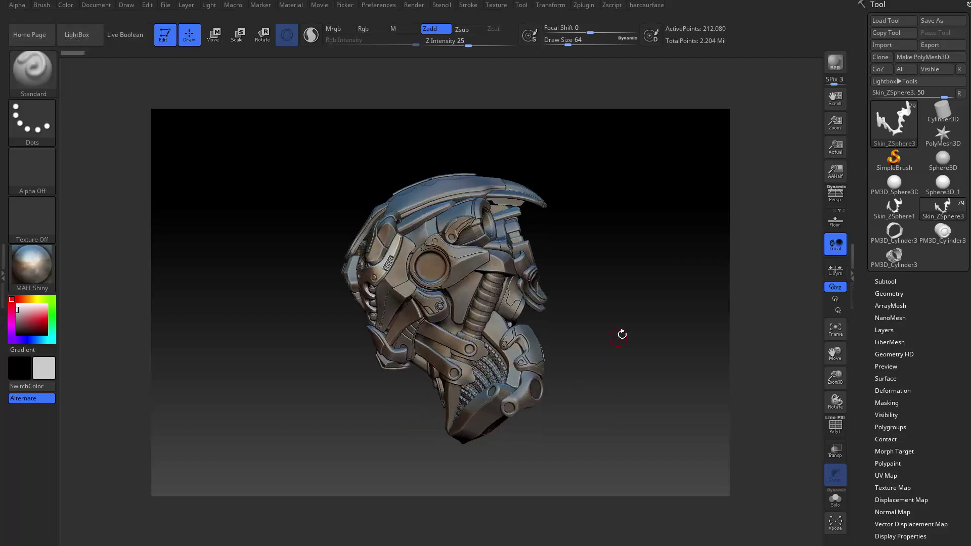
Insert a Cylinder3D subtool while crest piece PM3D_Sphere3D_55 is active.
left_click_drag(614, 419, 563, 256)
left_click(563, 256, "alt")
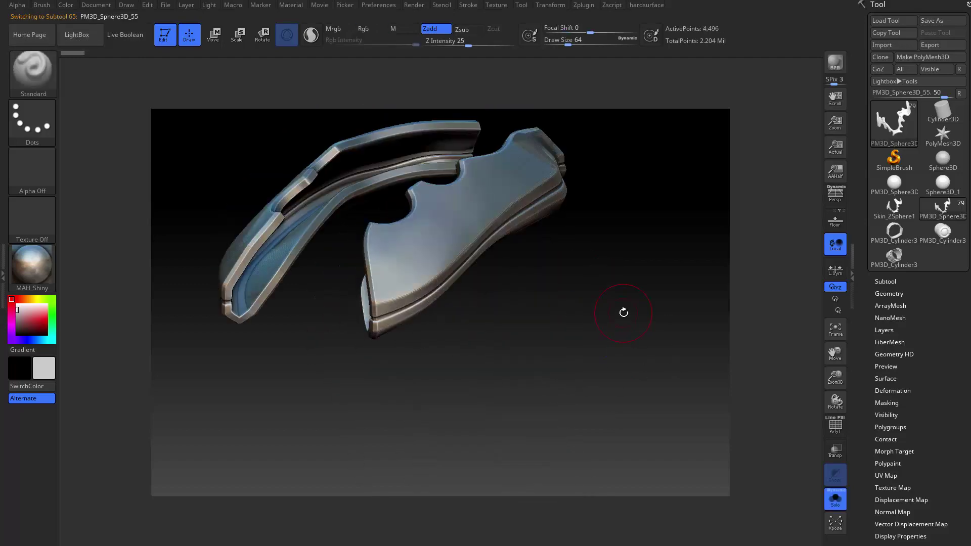
left_click(885, 281)
left_click(544, 299)
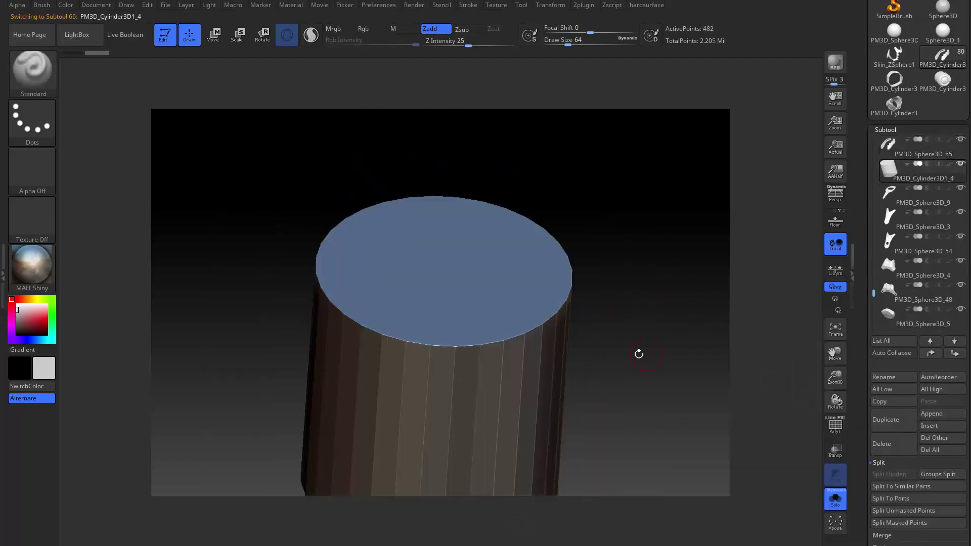
key("r")
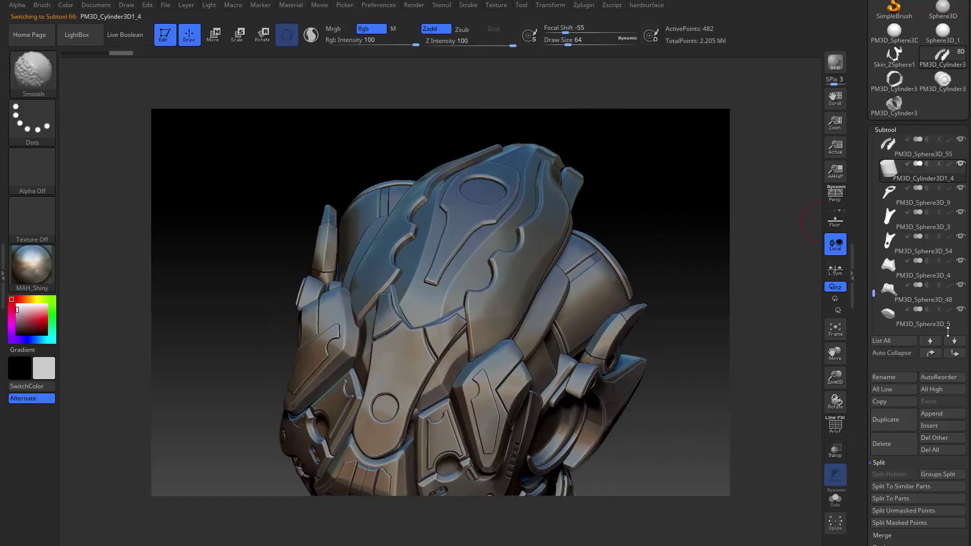
Make PM3D_Cylinder3D1_4 the active subtool and load the IMM ModelKit insert brush.
left_click(911, 287)
left_click(905, 315)
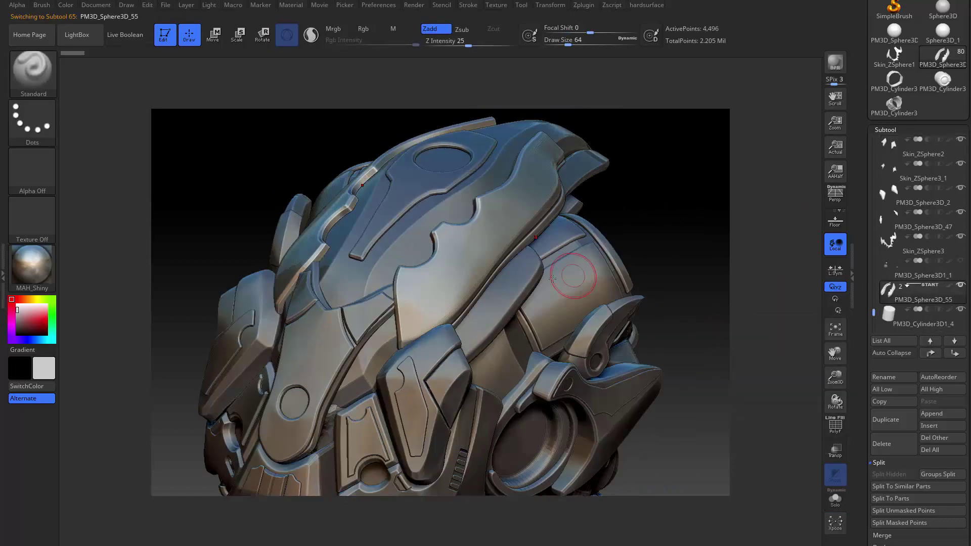
key("b")
left_click(836, 211)
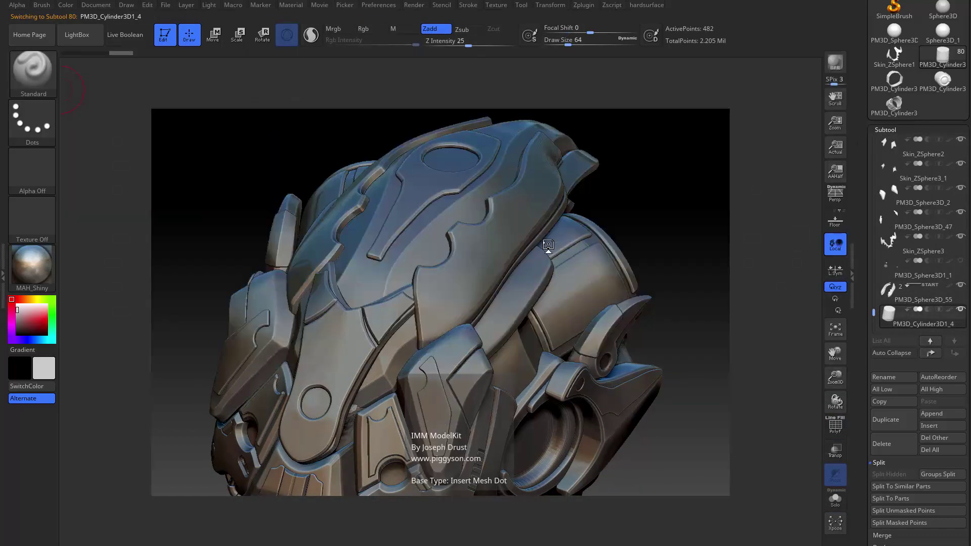
Turn on Live Boolean, scale the circular crest studs, and load the IMM Boolean brush.
left_click(201, 87)
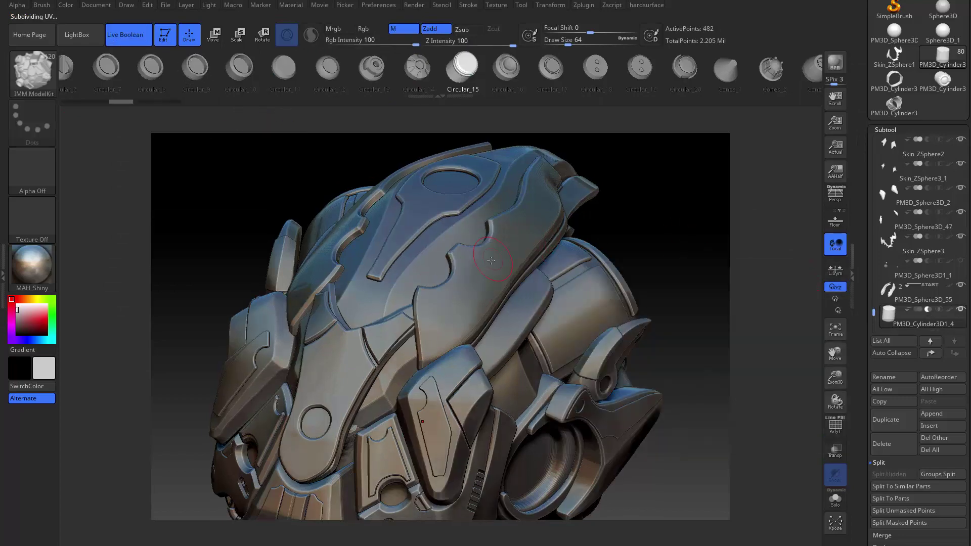
key("e")
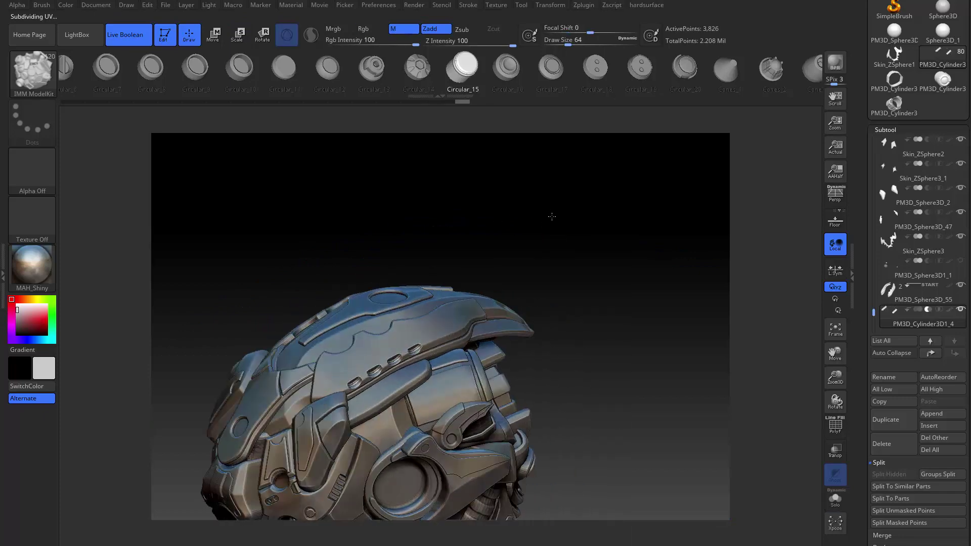
key("b")
left_click(484, 201)
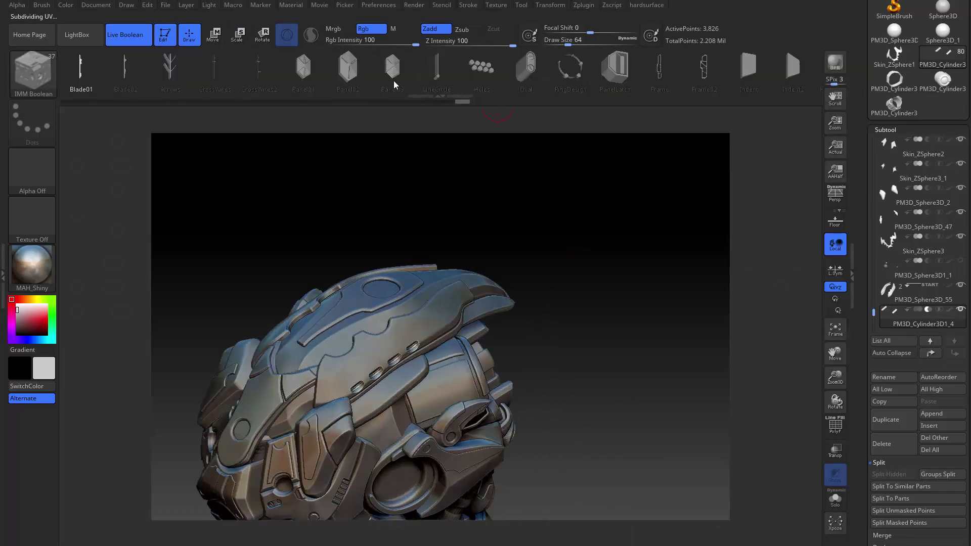
Place a slotted IMM Boolean panel inset on the crest side and move it into position.
mouse_move(599, 252)
left_mouse_down()
mouse_move(624, 336)
mouse_move(526, 281)
mouse_move(450, 278)
left_mouse_up()
mouse_move(597, 288)
left_mouse_down()
mouse_move(433, 307)
mouse_move(629, 341)
mouse_move(435, 271)
left_mouse_up()
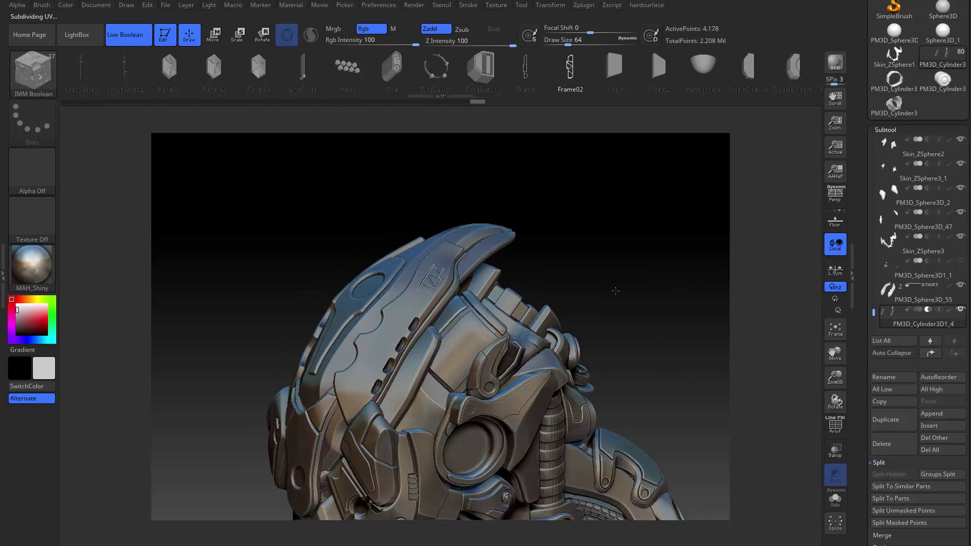
left_click_drag(616, 290, 450, 238)
key("w")
mouse_move(575, 311)
left_mouse_down()
mouse_move(609, 306)
mouse_move(642, 252)
left_mouse_up()
key("e")
Rotate the panel inset, then add an Indent2 notch, undoing the bad attempt.
left_click_drag(577, 258, 444, 263)
key("r")
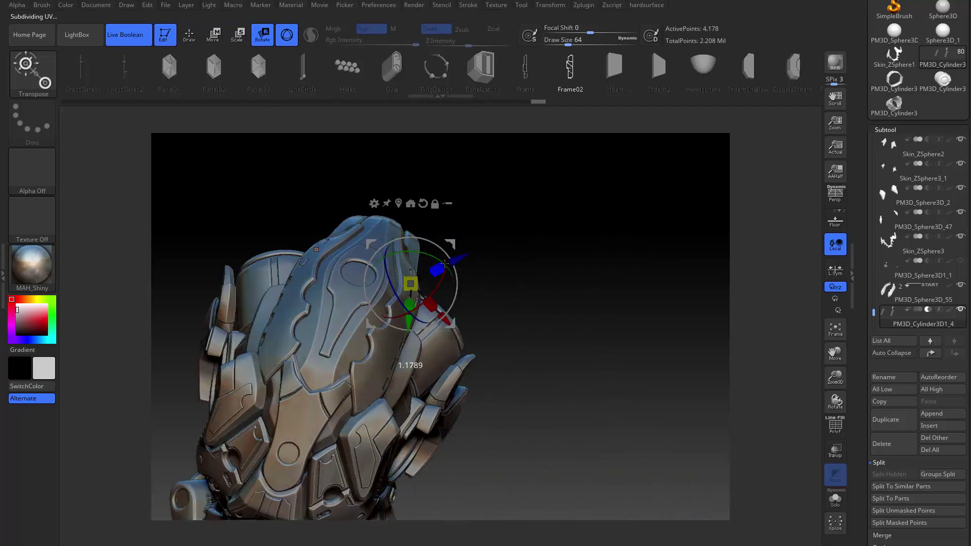
key("q")
mouse_move(544, 303)
left_mouse_down()
mouse_move(544, 276)
mouse_move(591, 263)
mouse_move(636, 299)
mouse_move(553, 174)
mouse_move(463, 273)
left_mouse_up()
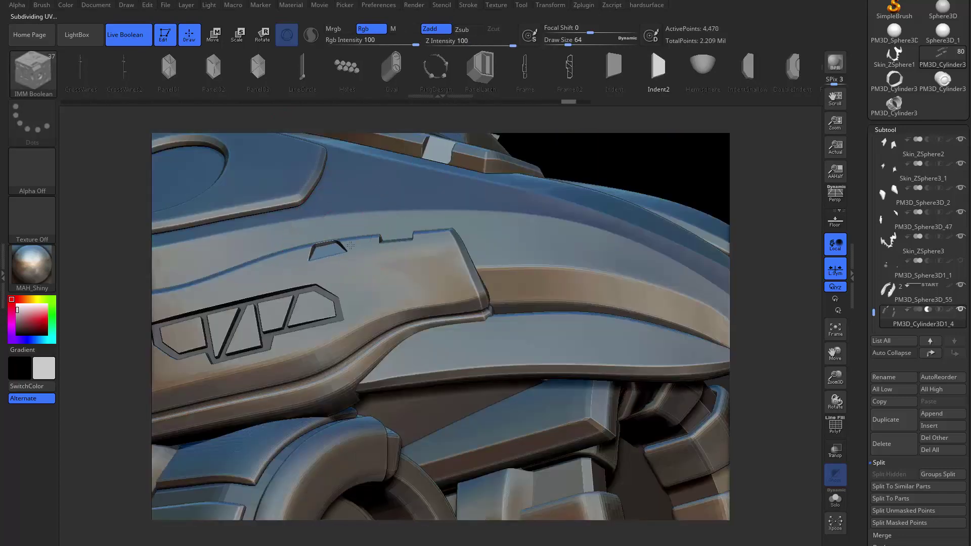
key("ctrl+z")
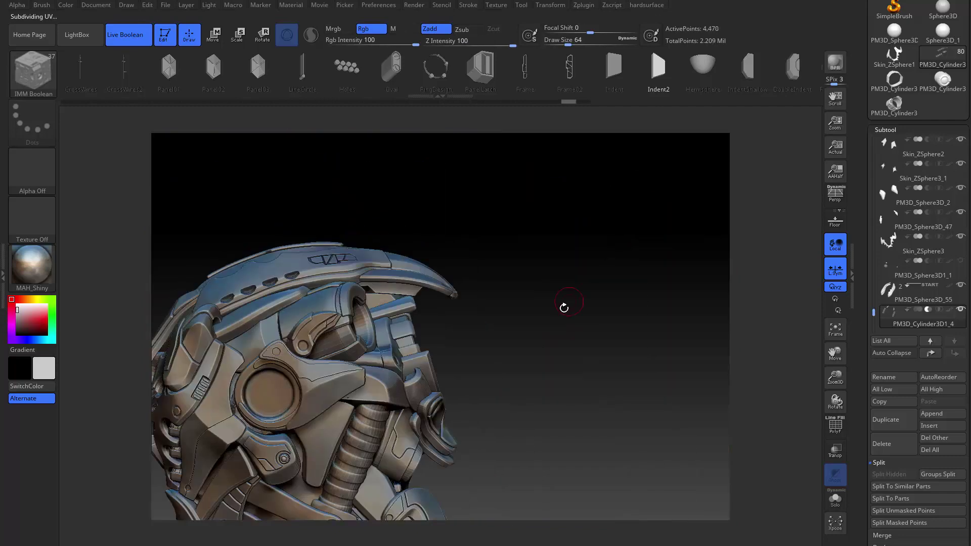
left_click_drag(563, 305, 336, 300)
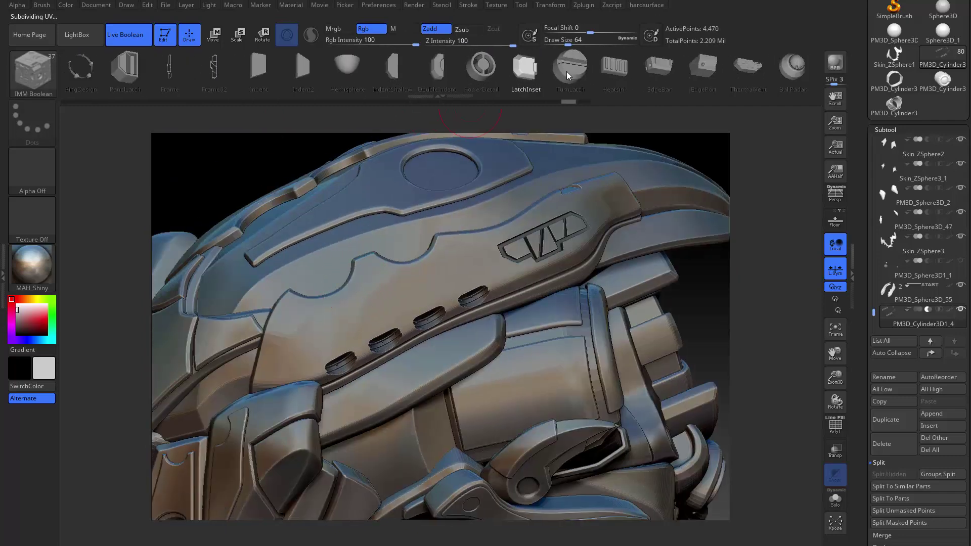
Place a LatchInset insert above the row of holes on the helmet.
scroll(567, 72, "down", 5)
scroll(495, 71, "up", 2)
left_click(338, 68)
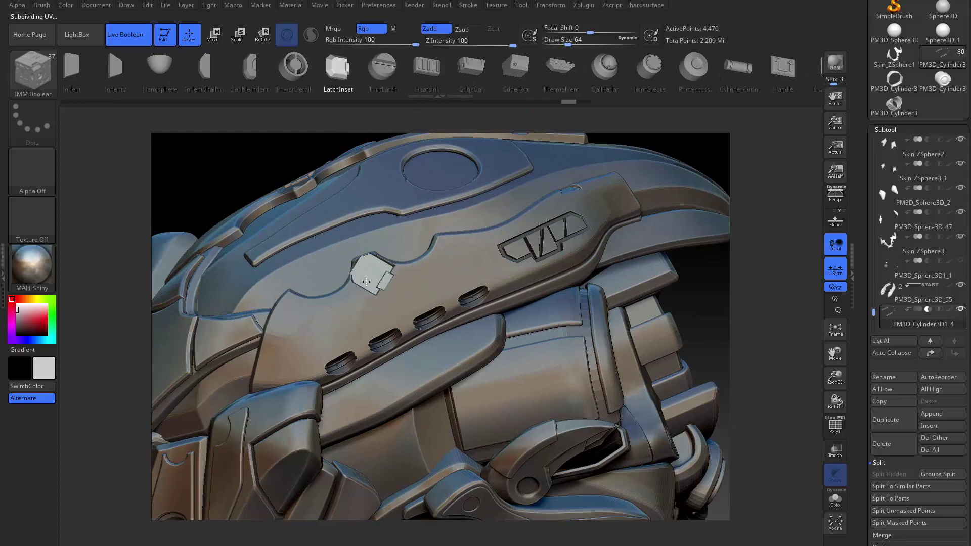
left_click(356, 288)
key("w")
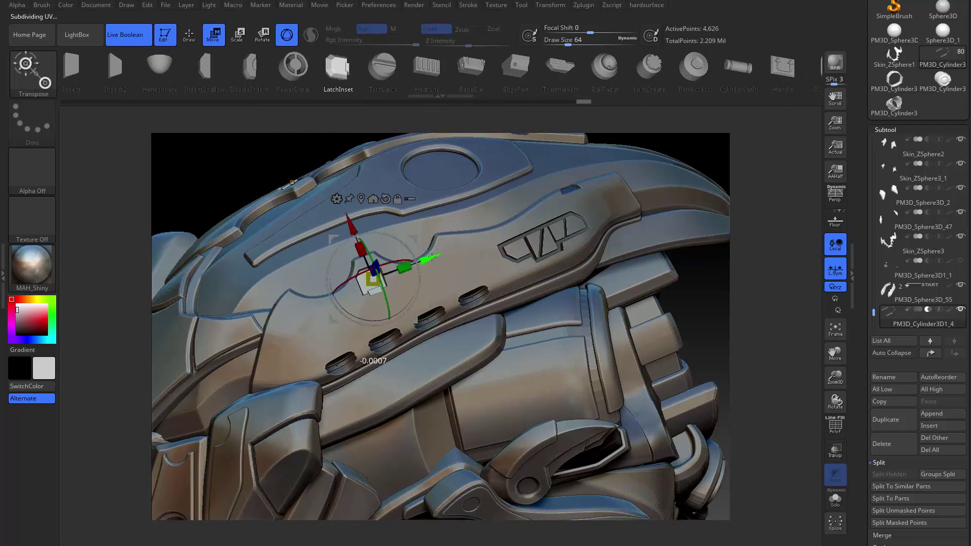
key("q")
key("f")
left_click_drag(335, 227, 538, 238)
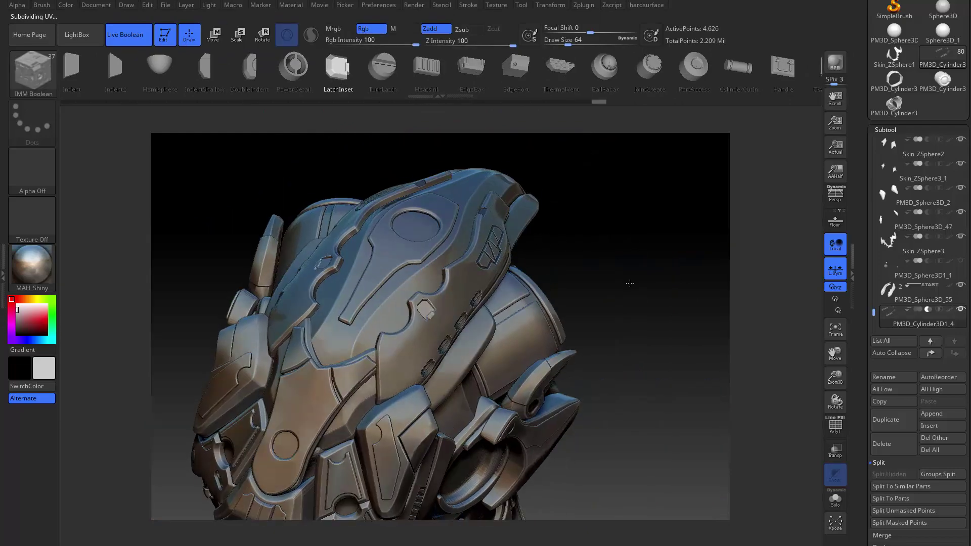
mouse_move(628, 278)
left_mouse_down()
mouse_move(628, 258)
mouse_move(607, 283)
left_mouse_up()
Solo fin piece PM3D_Sphere3D_7, insert a Sphere3D subtool and move it onto the crest.
left_click(581, 253, "alt")
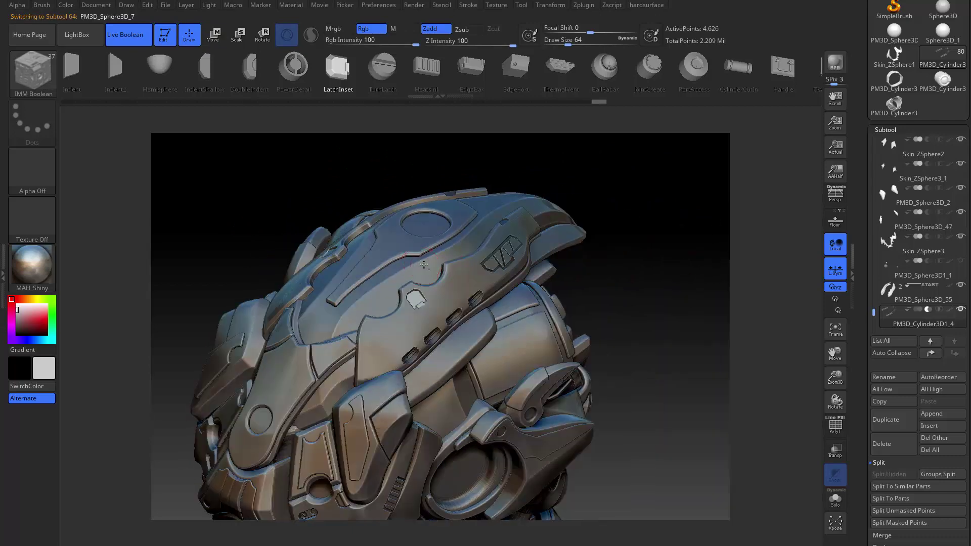
left_click(835, 498)
left_click(929, 425)
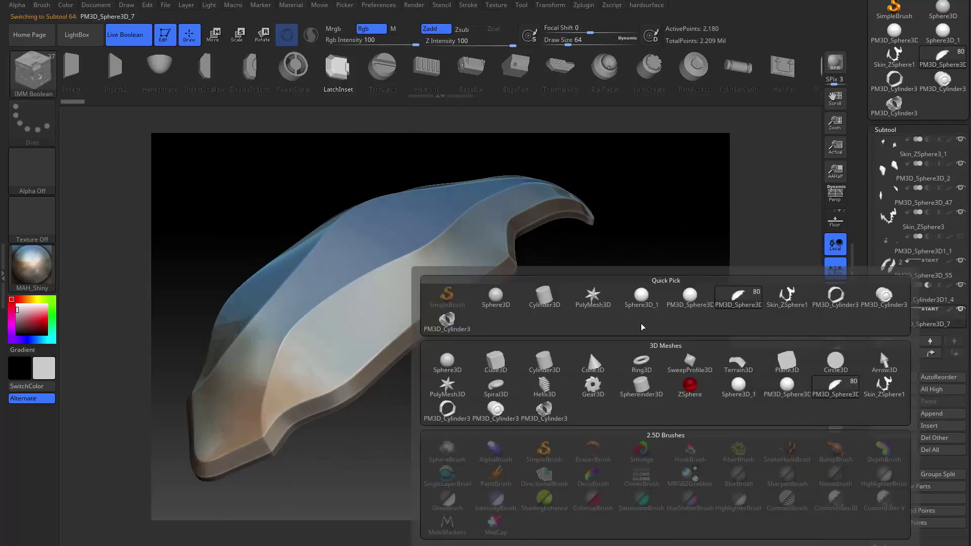
left_click(494, 320)
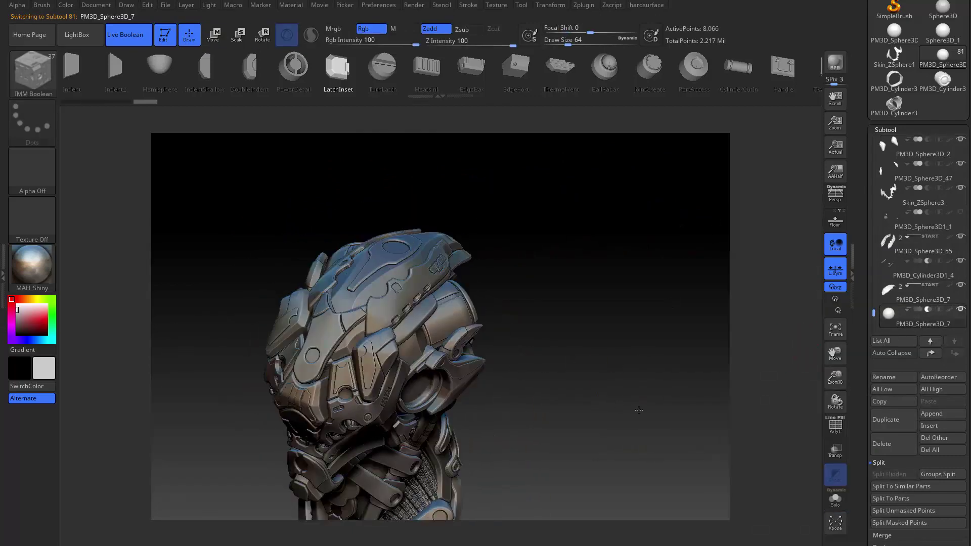
left_click_drag(632, 362, 341, 95)
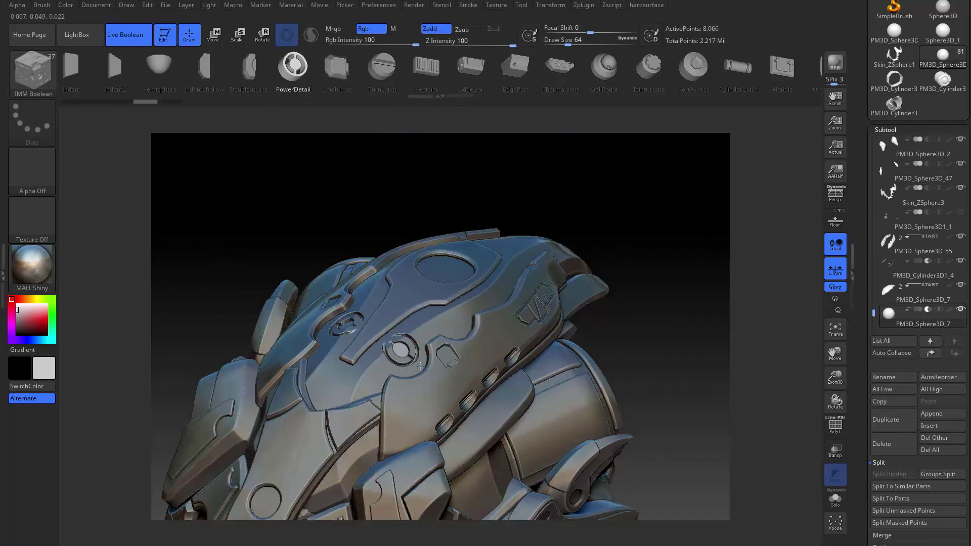
key("w")
right_click_drag(420, 365, 345, 398)
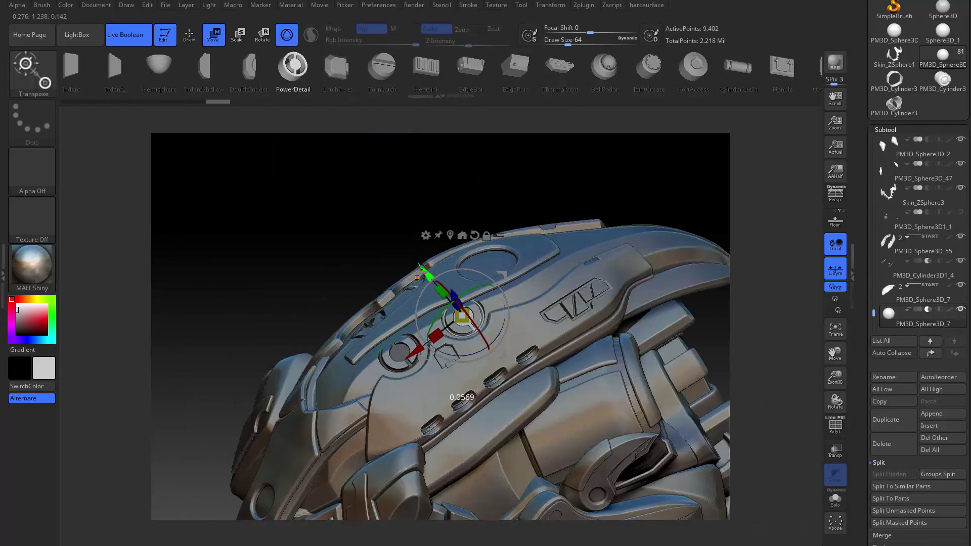
key("q")
Add DoubleIndent notch inserts on the helmet top and position them with Transpose Move.
left_click_drag(303, 293, 684, 77)
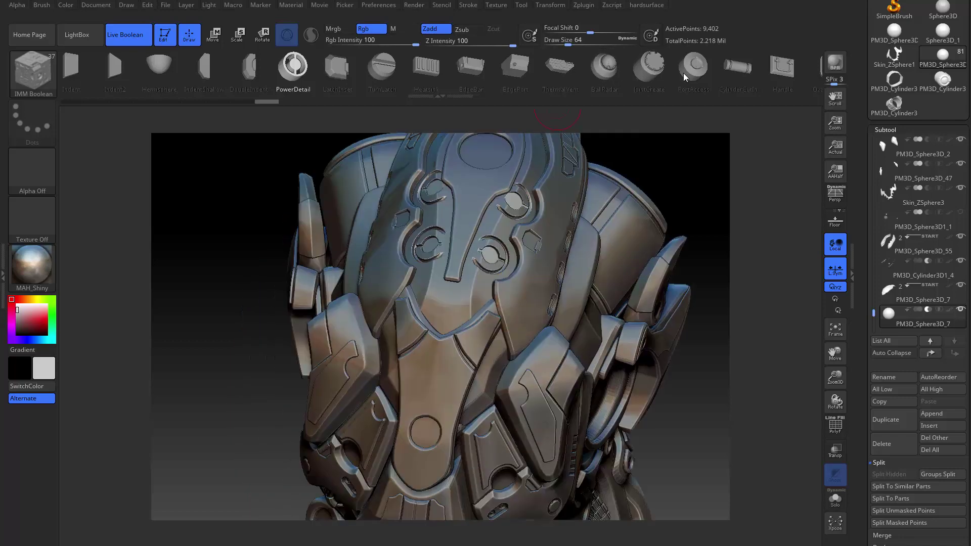
left_click_drag(212, 314, 386, 87)
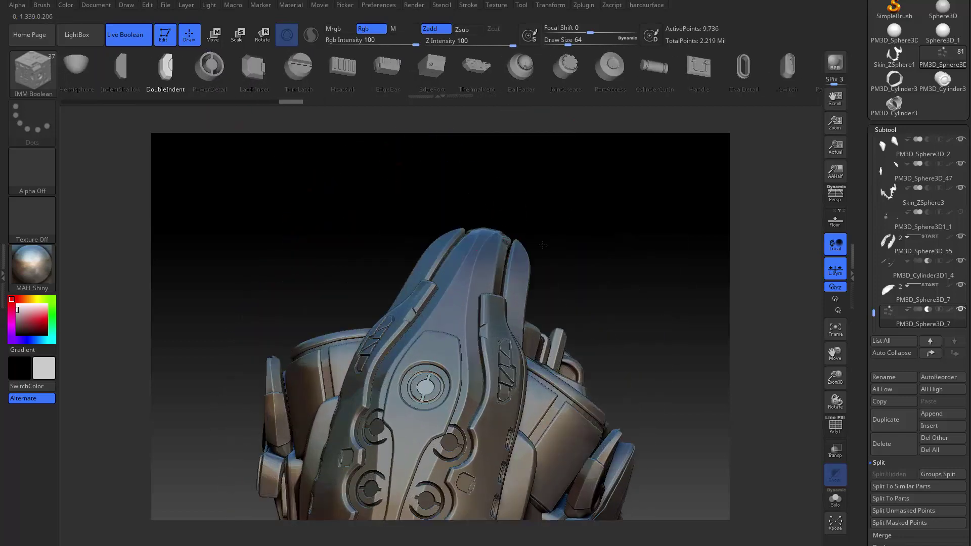
left_click_drag(434, 347, 474, 294)
key("w")
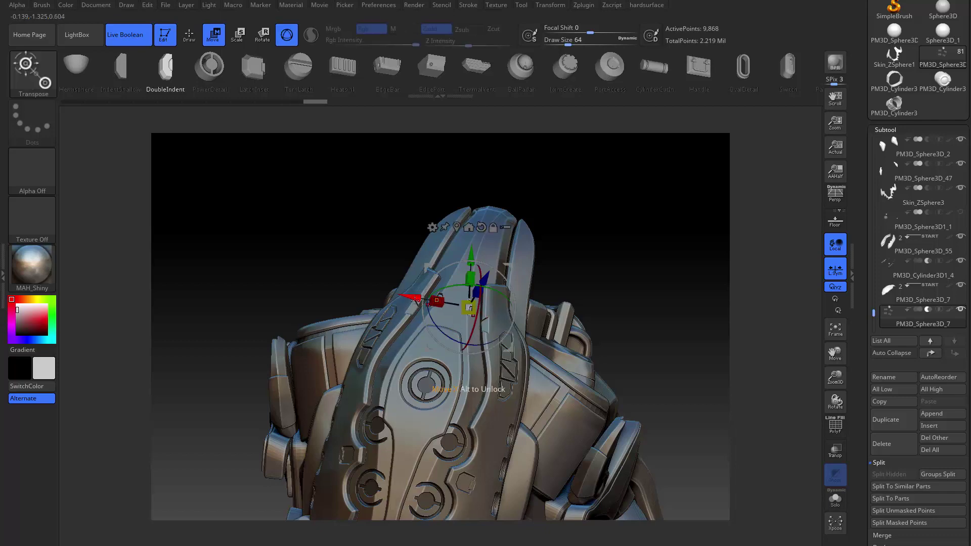
key("w")
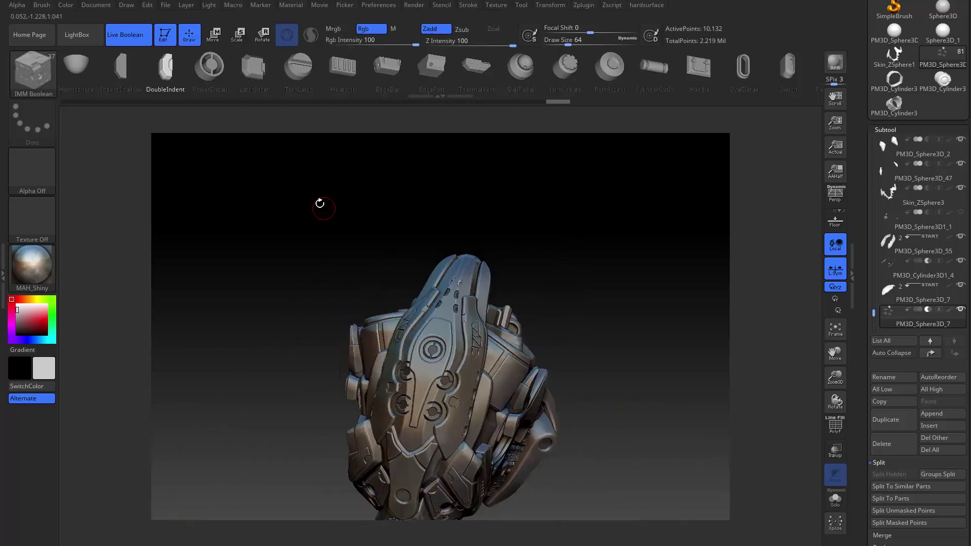
mouse_move(321, 202)
left_mouse_down()
mouse_move(524, 243)
mouse_move(577, 290)
mouse_move(533, 294)
mouse_move(624, 295)
mouse_move(663, 157)
mouse_move(676, 278)
mouse_move(622, 321)
mouse_move(642, 372)
mouse_move(828, 279)
left_mouse_up()
Merge PM3D_Sphere3D_7 down and scale the merged crest part into place.
left_click(641, 372, "alt")
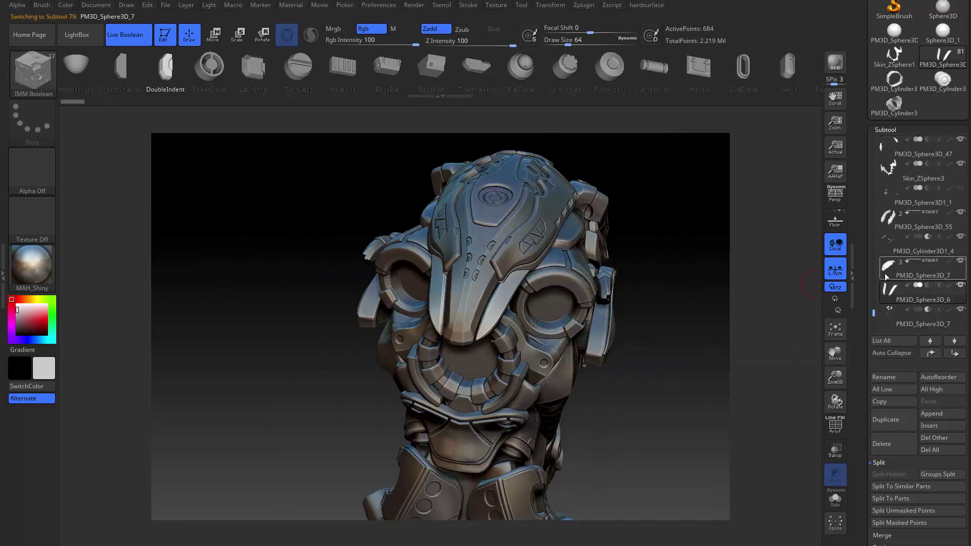
left_click(884, 451)
left_click(889, 389)
left_click(798, 406)
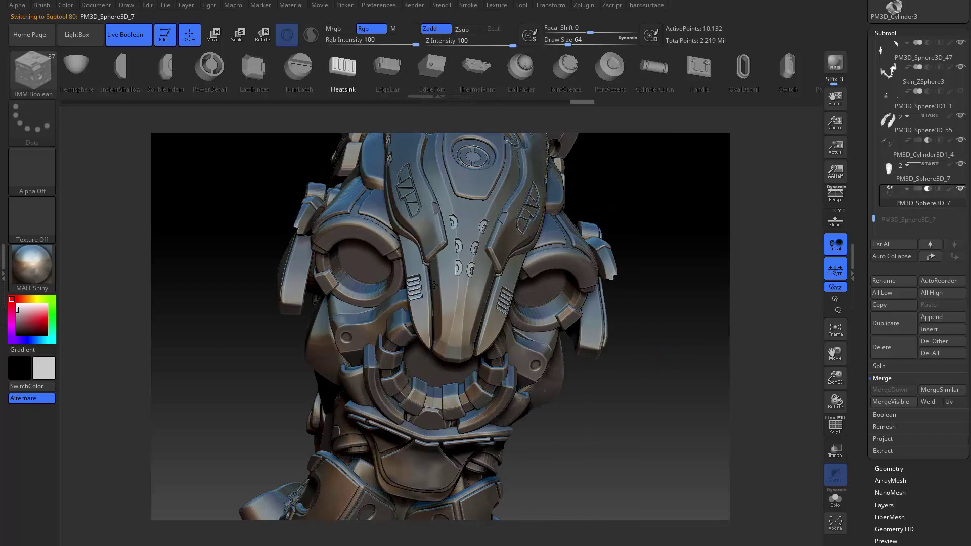
key("e")
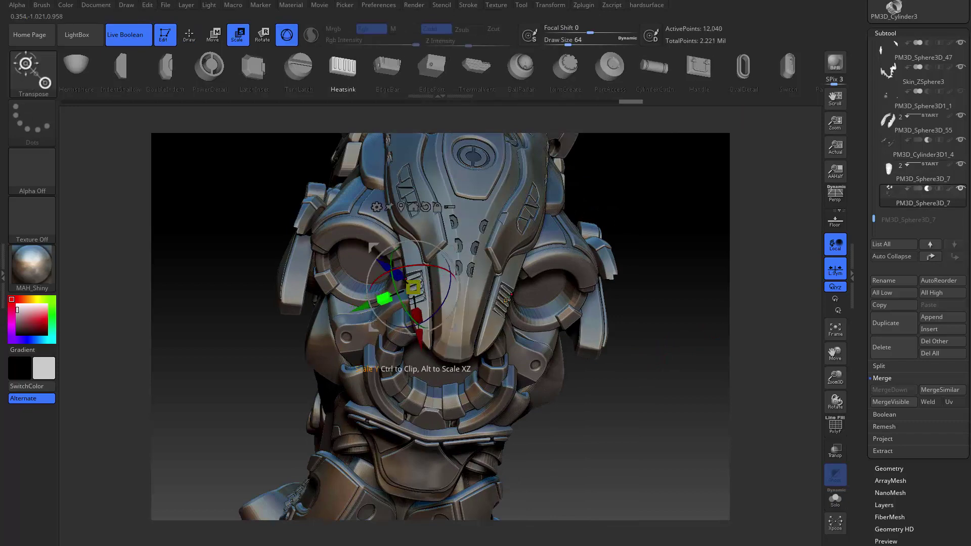
left_click_drag(236, 300, 373, 125)
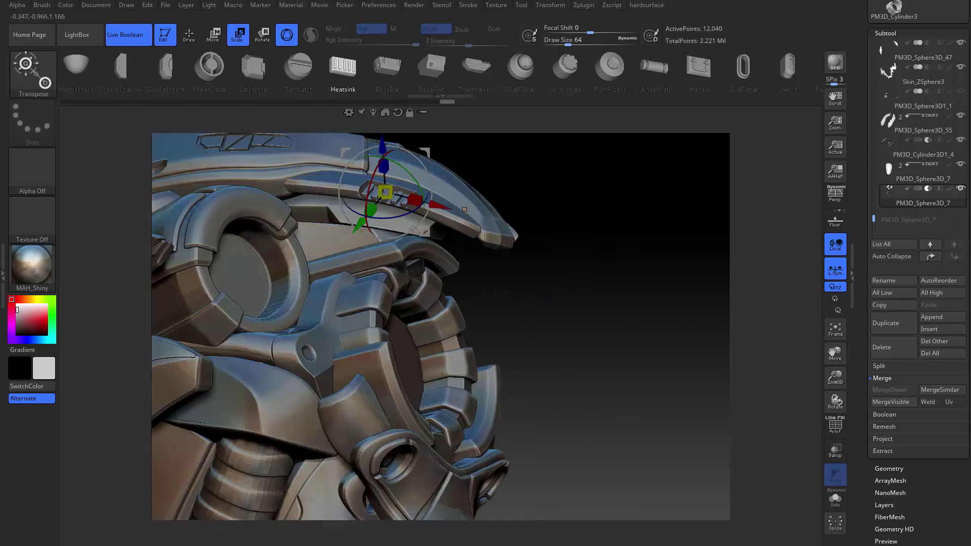
key("q")
Solo PM3D_Sphereinder3D3 and another subtool, then reselect PM3D_Sphere3D_7.
mouse_move(557, 310)
left_mouse_down()
mouse_move(581, 340)
mouse_move(656, 287)
left_mouse_up()
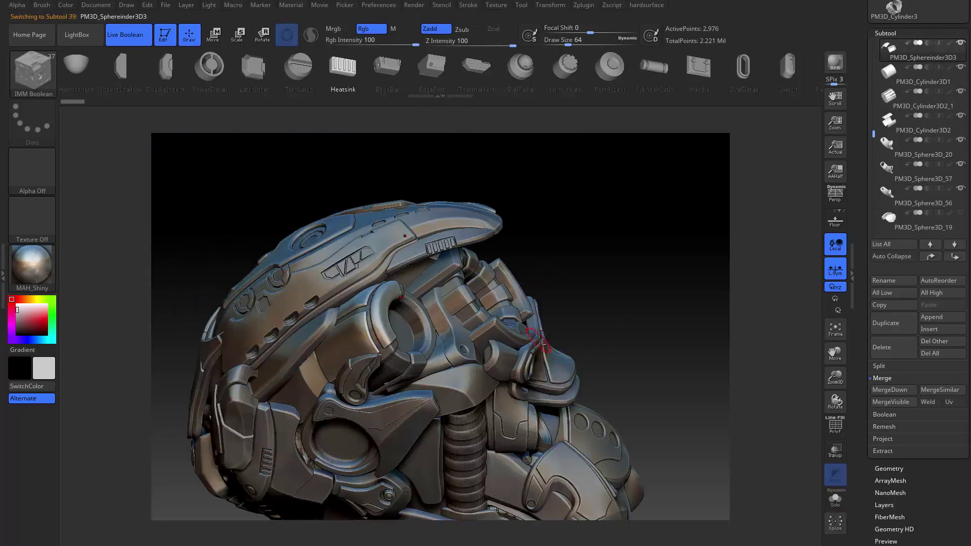
left_click(656, 286, "alt")
left_click(954, 256)
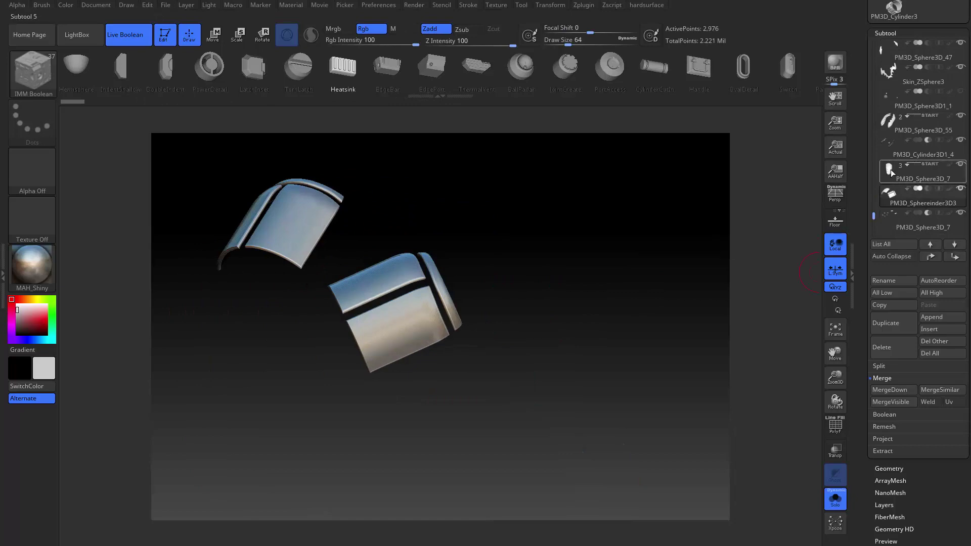
left_click(798, 414)
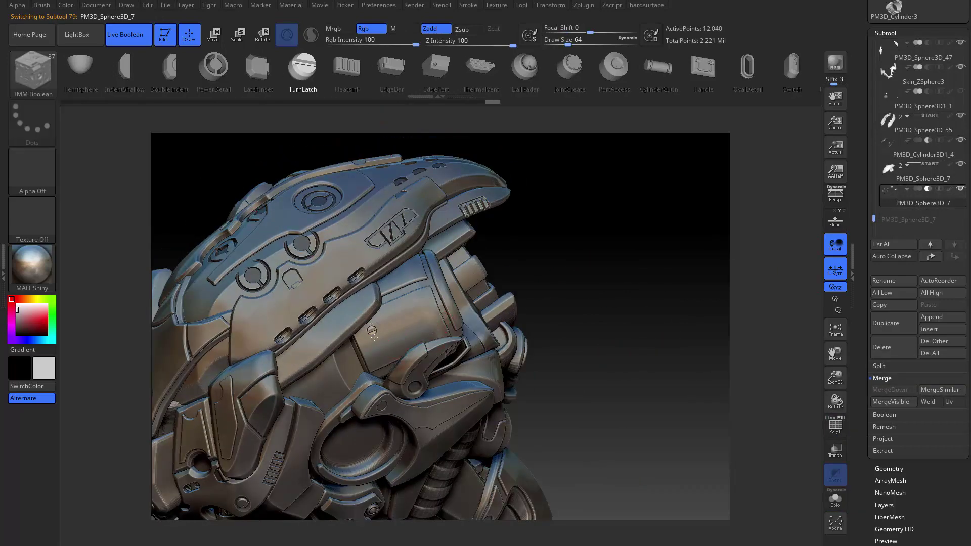
Nudge the small screw on the side plating along its red axis.
left_click_drag(626, 389, 412, 340)
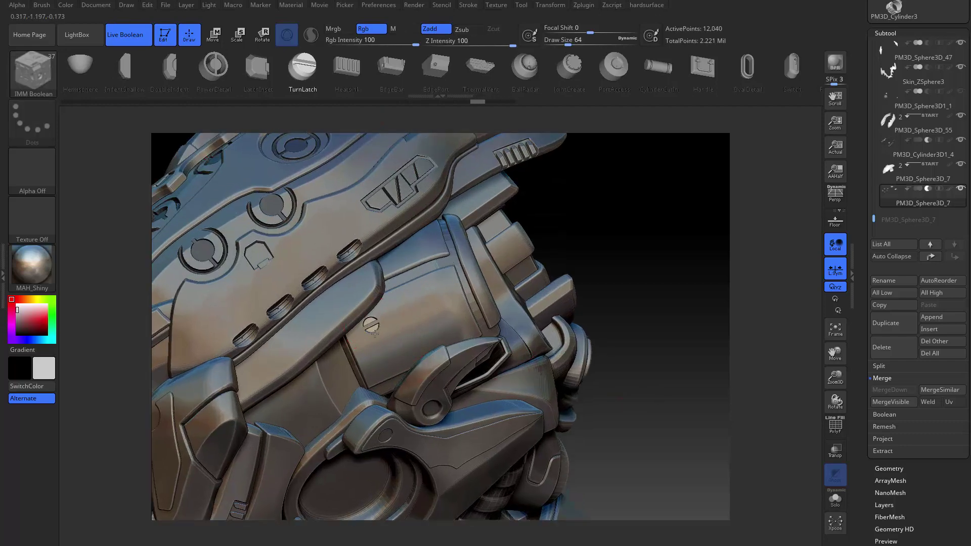
key("w")
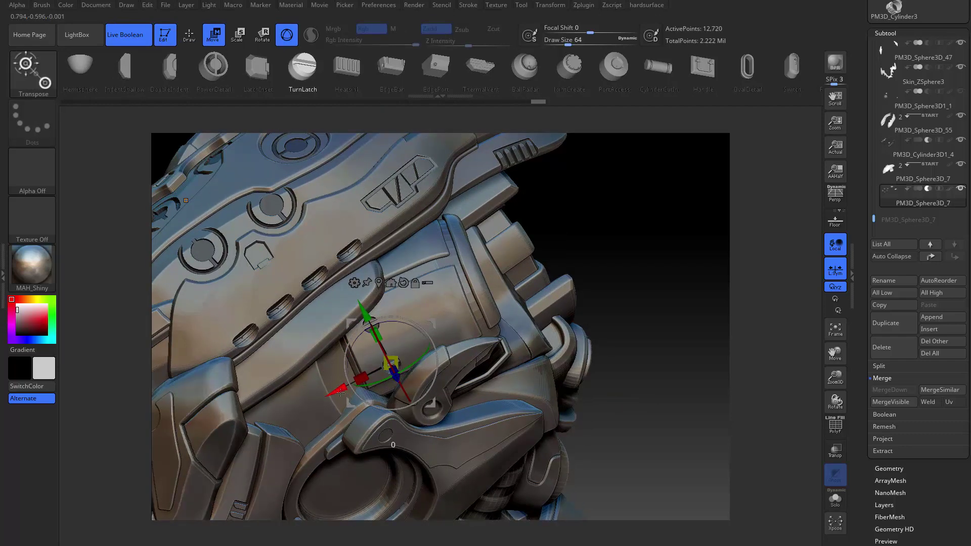
left_click_drag(340, 393, 345, 392)
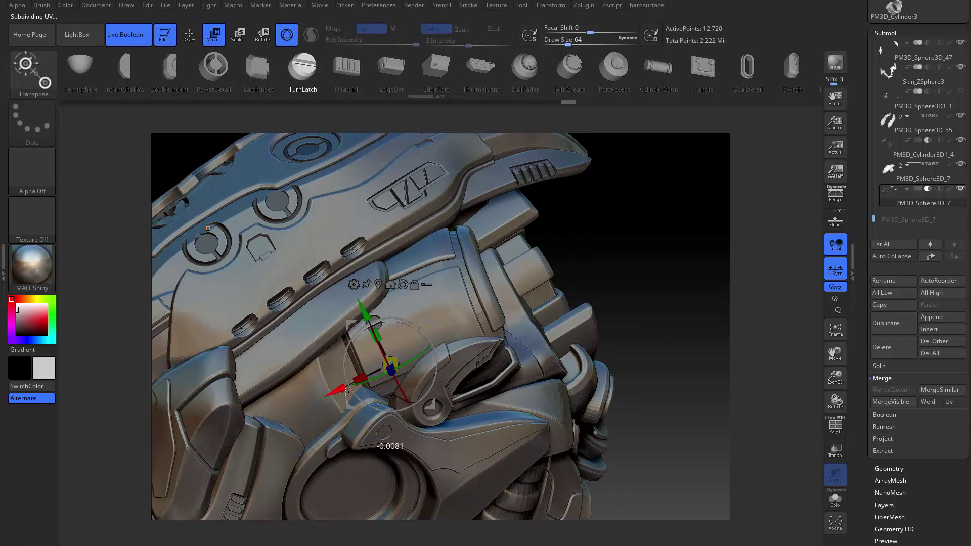
key("q")
left_click_drag(559, 435, 437, 328)
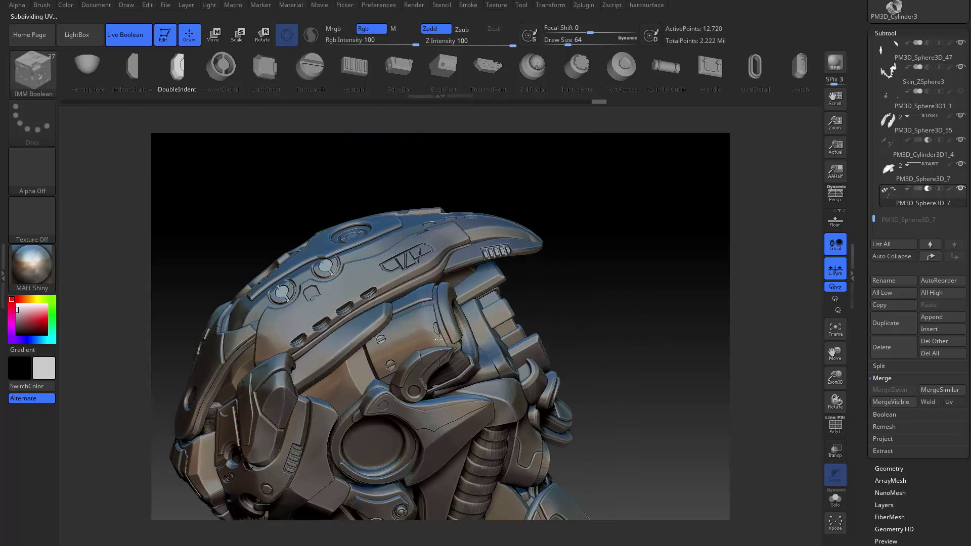
Add more small IMM Boolean screw-head and slot inserts on the side plating.
scroll(474, 348, "up", 3)
scroll(459, 80, "down", 1)
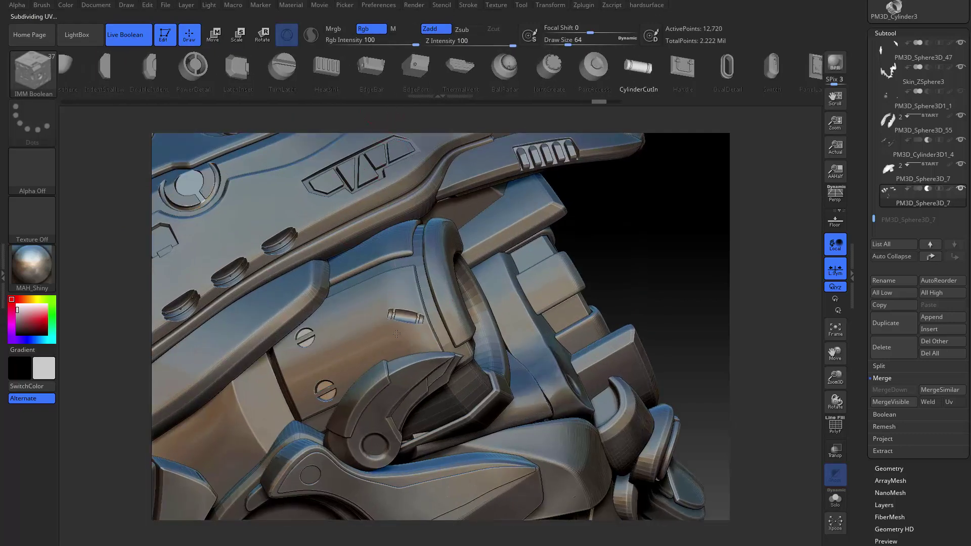
scroll(436, 394, "down", 5)
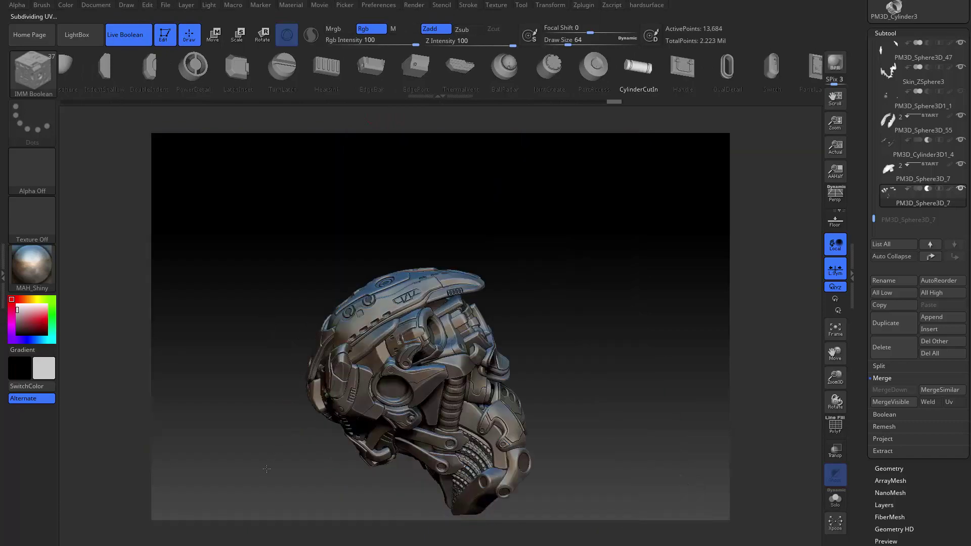
left_click_drag(437, 394, 430, 397)
scroll(430, 397, "up", 5)
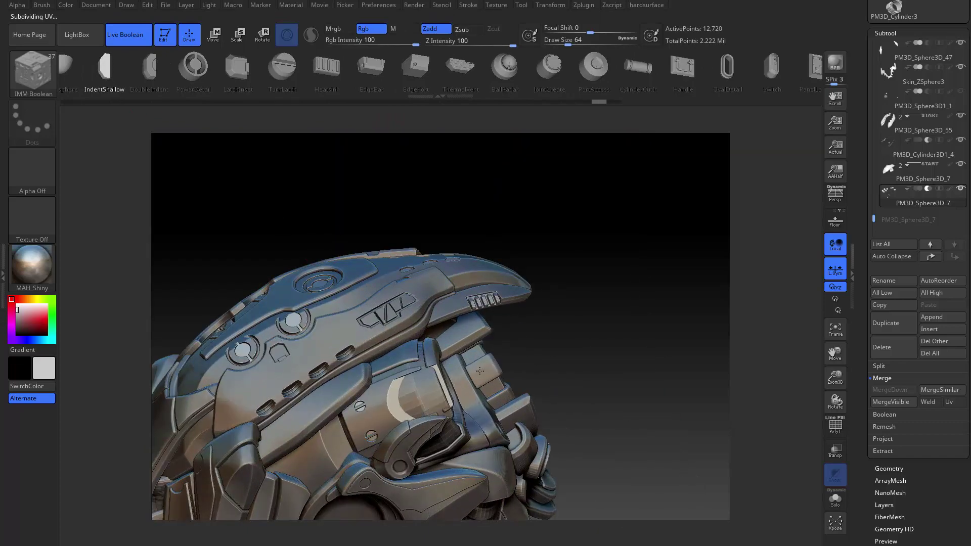
left_click_drag(459, 379, 151, 84)
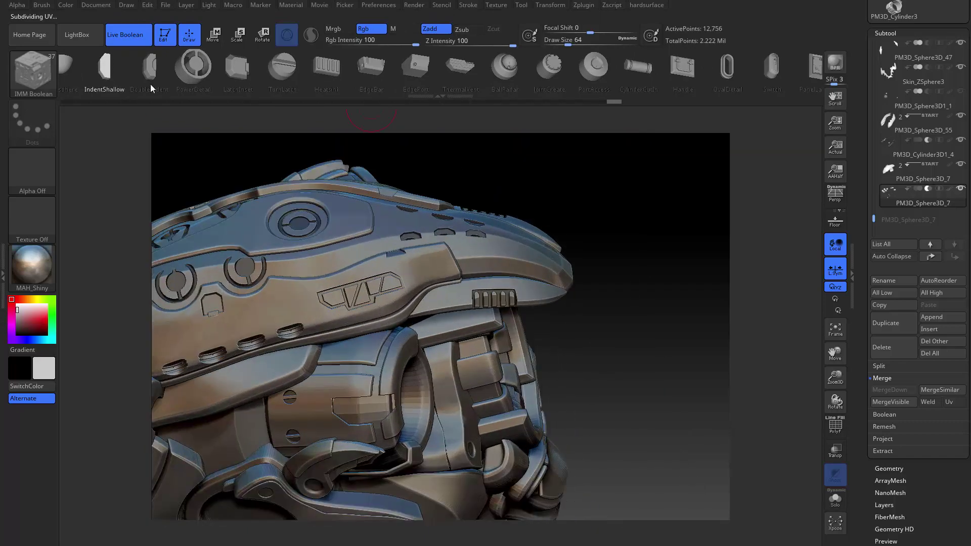
scroll(151, 84, "up", 2)
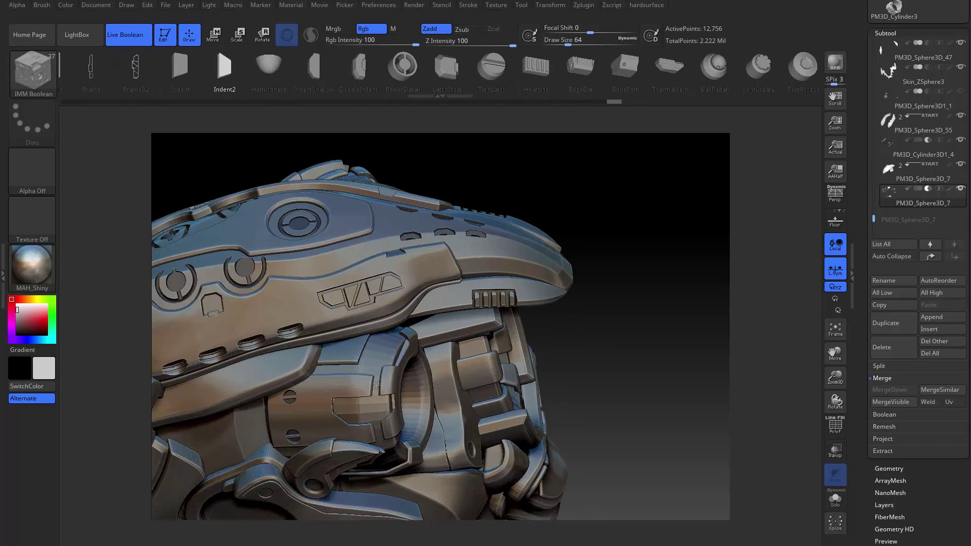
scroll(376, 385, "down", 5)
left_click_drag(516, 408, 213, 450)
Adjust the last insert's scale and position with the Transpose gizmo.
scroll(213, 450, "up", 4)
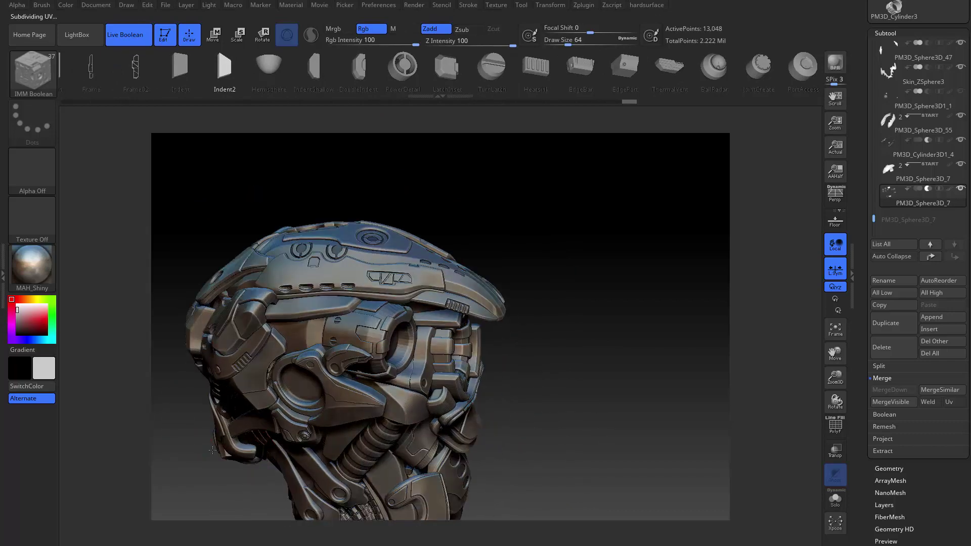
scroll(391, 331, "up", 3)
key("e")
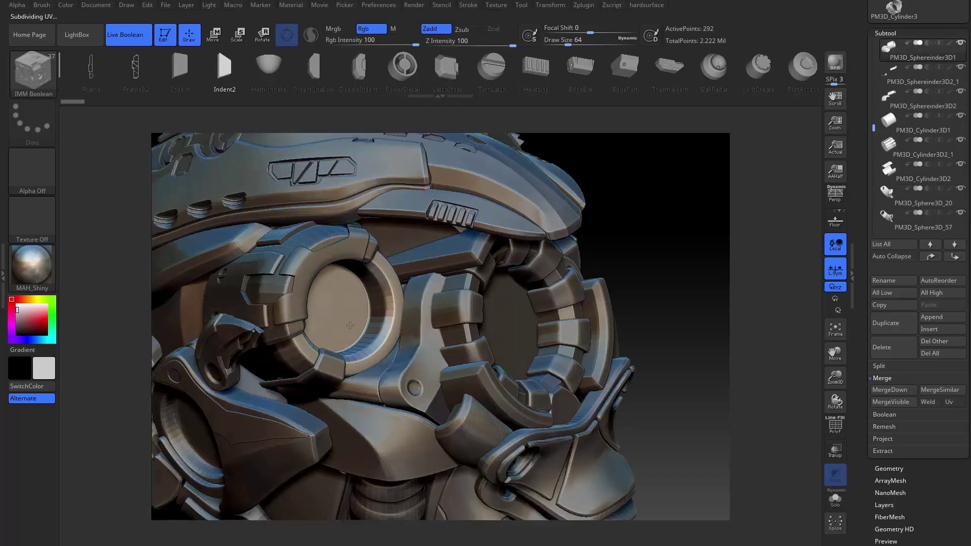
key("w")
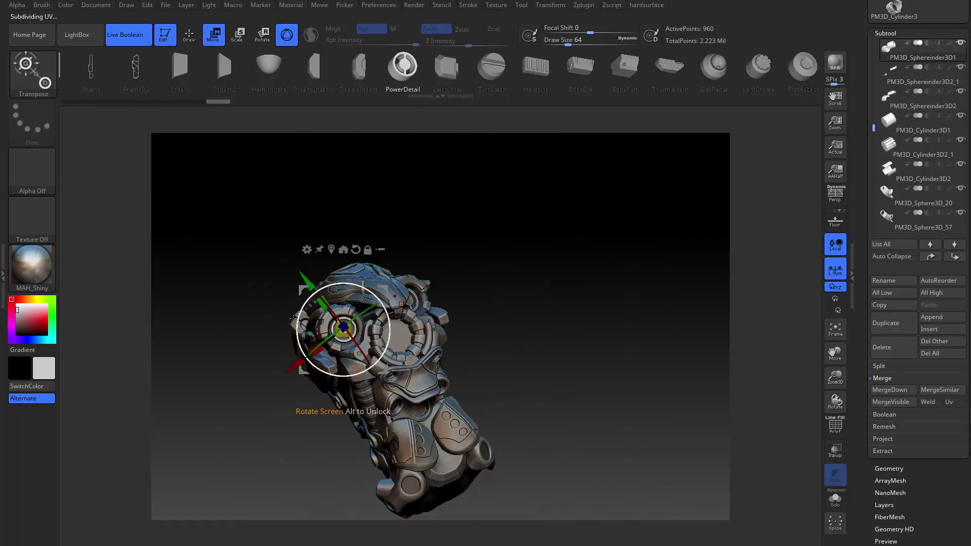
scroll(293, 319, "up", 3)
key("q")
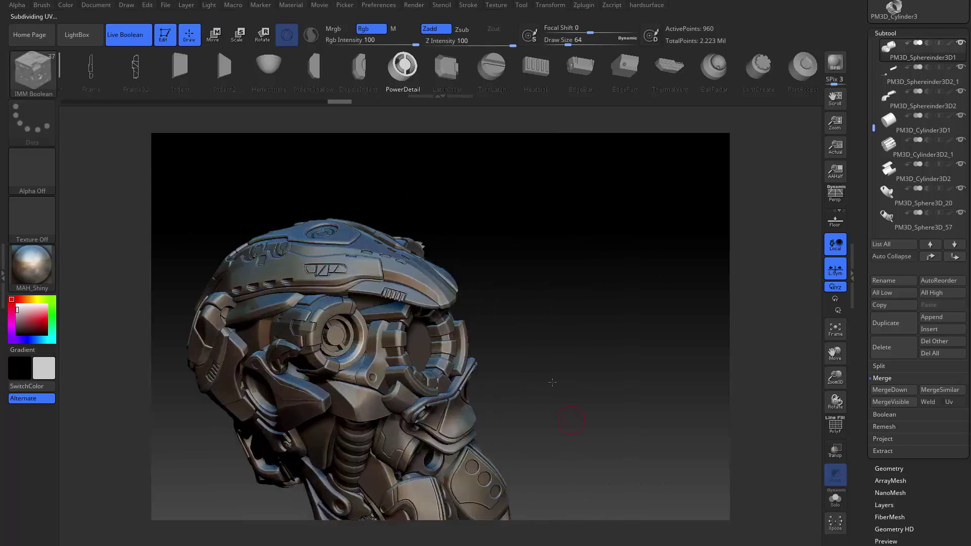
left_click_drag(226, 435, 596, 427)
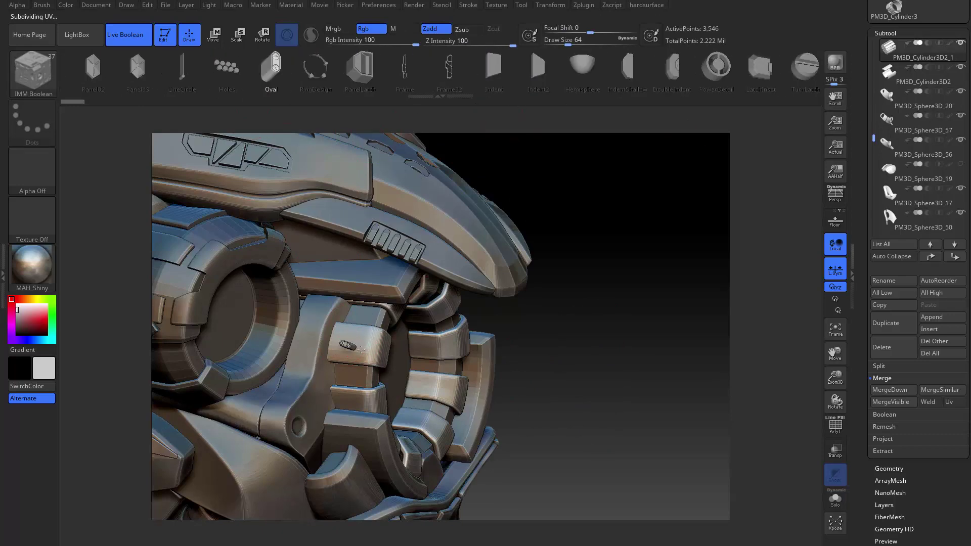
scroll(910, 152, "down", 5)
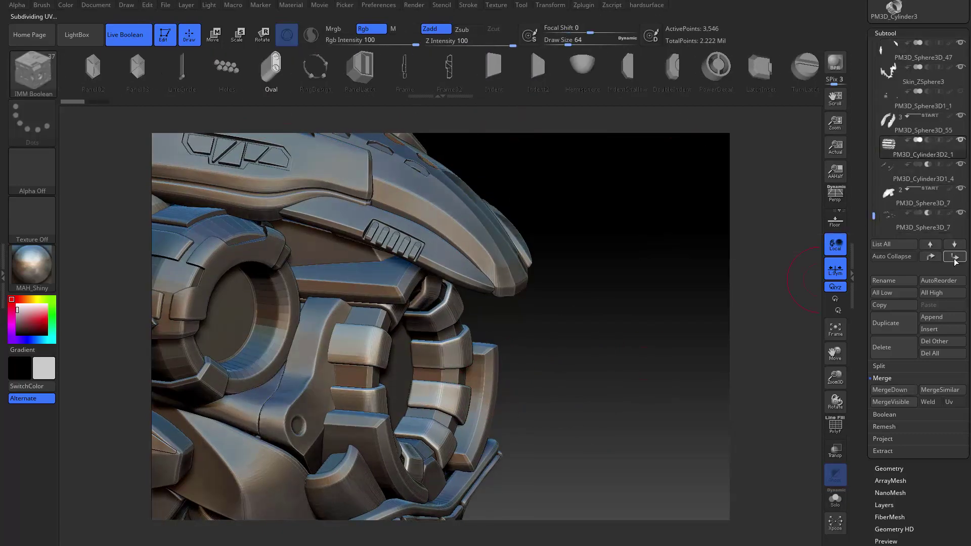
On the lower PM3D_Sphere3D_7 subtool, place a Holes insert array on the cheek panel.
left_click(910, 172)
left_click(908, 191)
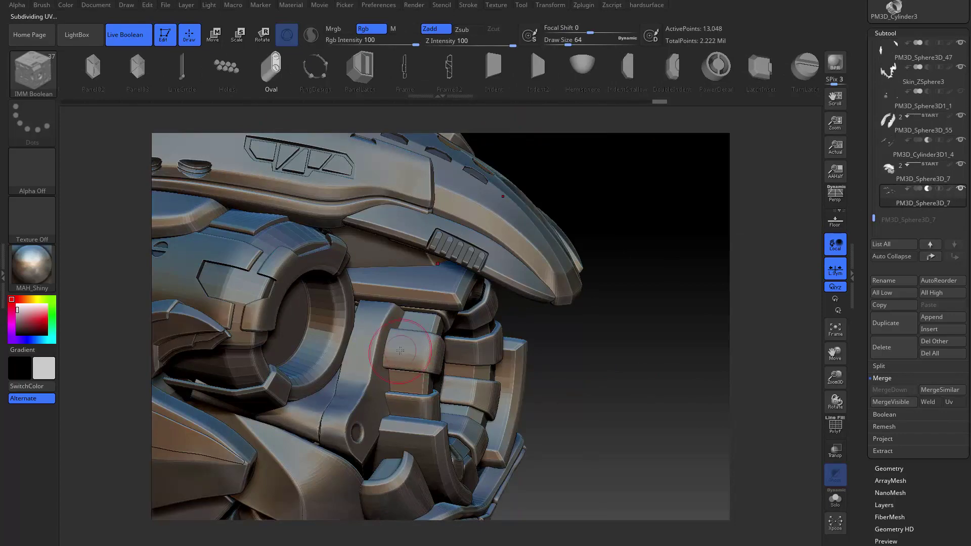
right_click_drag(407, 383, 547, 373)
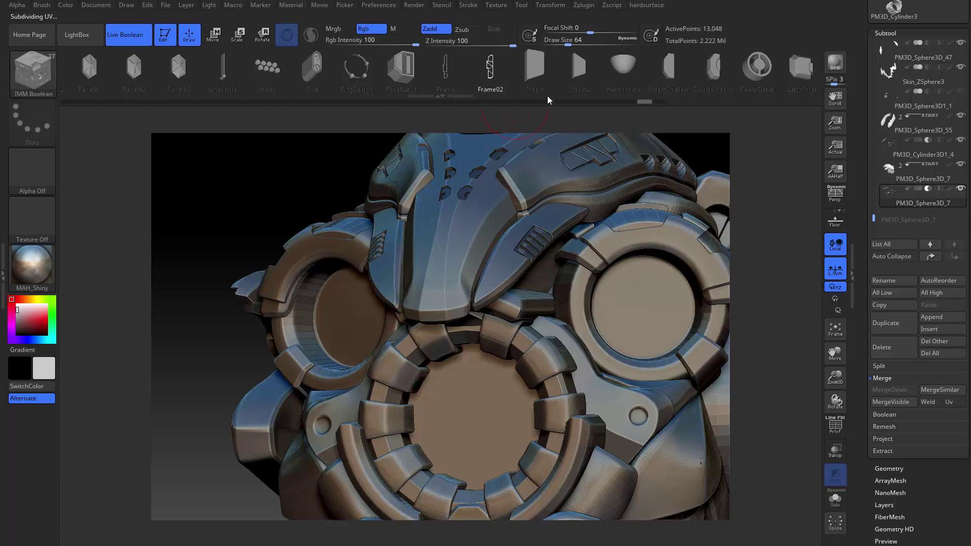
left_click(439, 68)
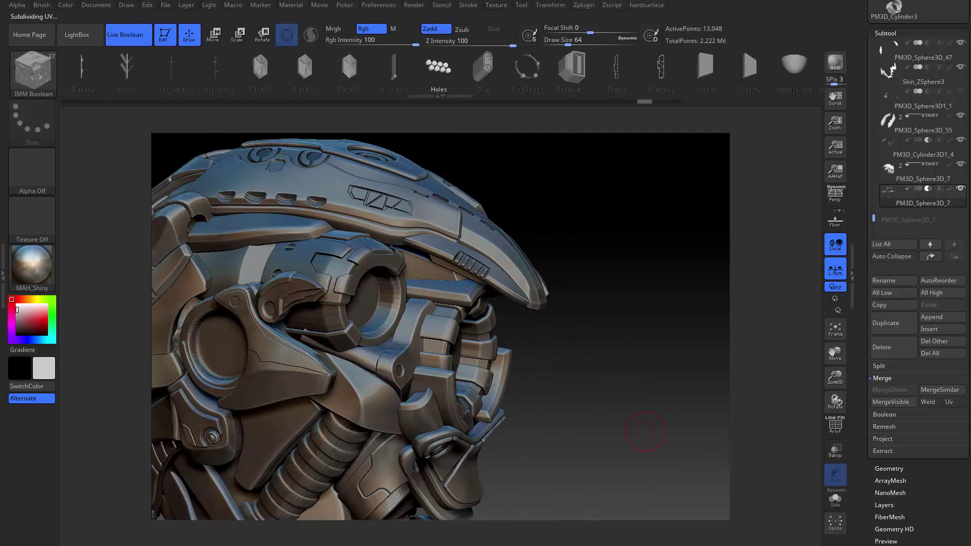
left_click_drag(419, 309, 404, 334)
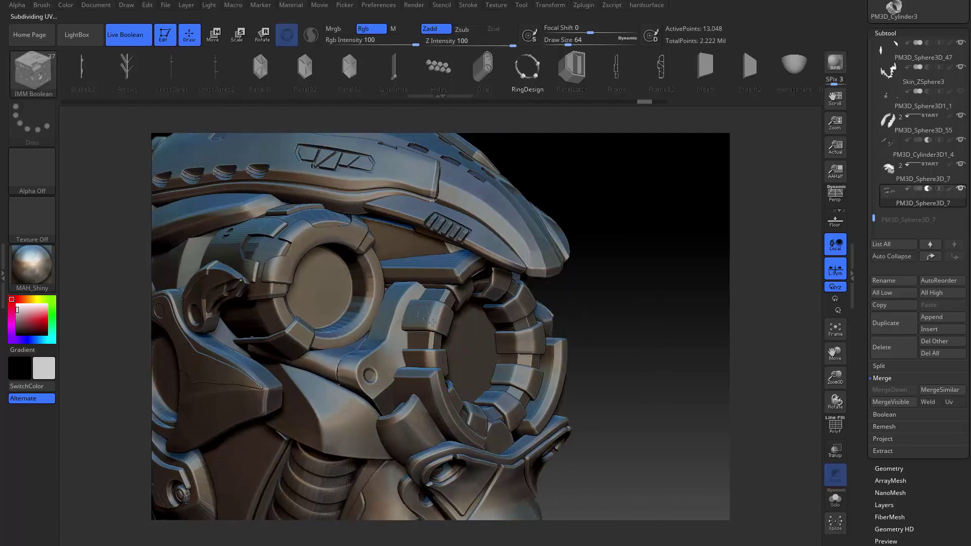
Add TurnLatch and JointCreate latch parts around the eye ring.
key("Left")
key("Left")
key("Left")
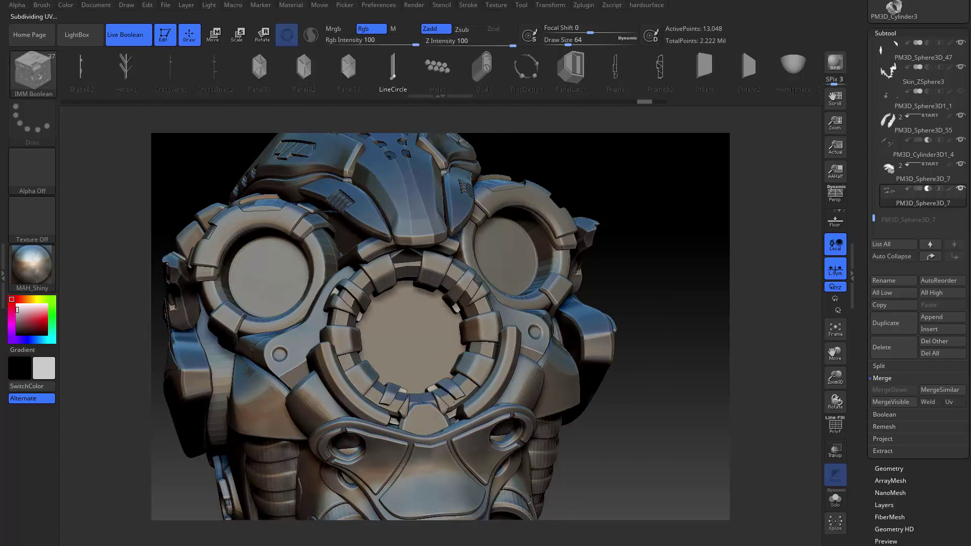
key("Right")
key("Right")
key("Right")
key("Right")
key("Right")
key("Right")
key("Right")
key("Right")
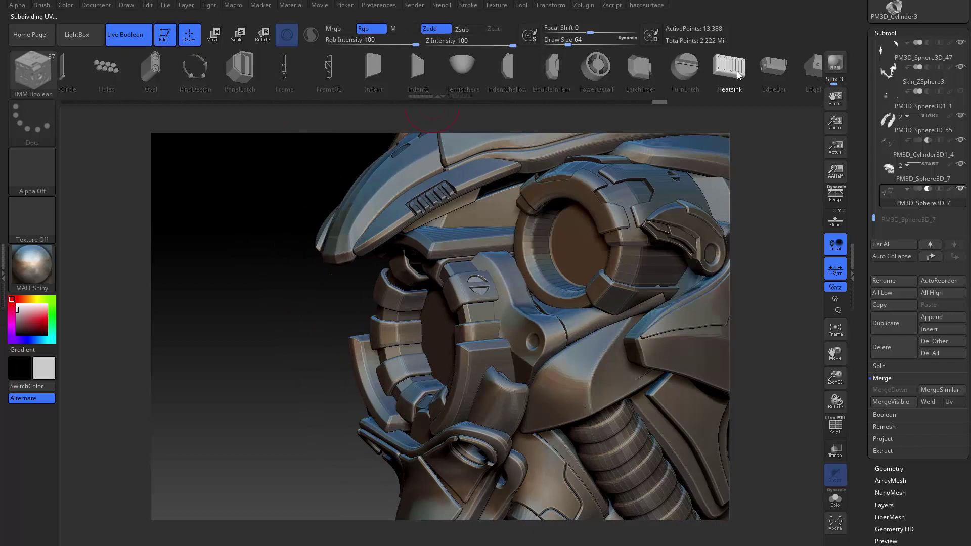
left_click(666, 75)
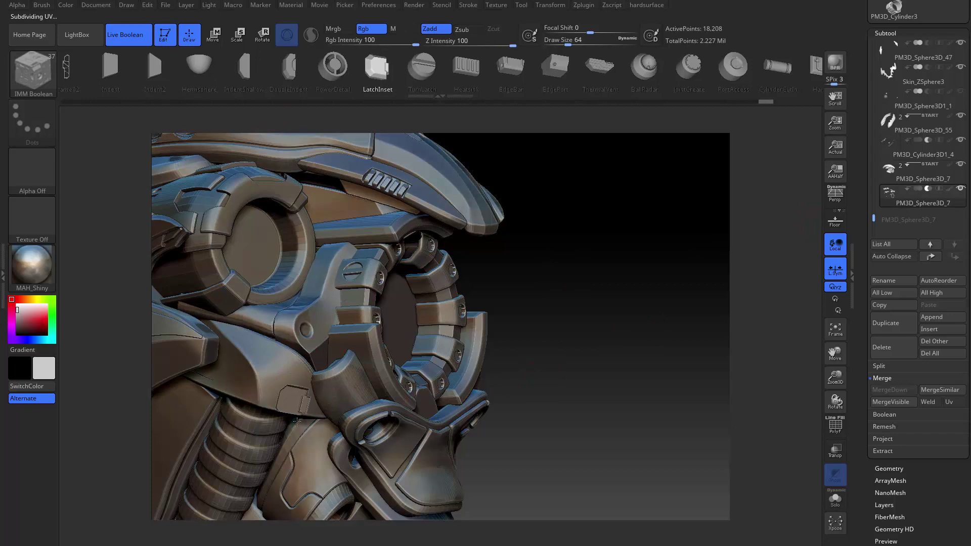
Merge Down the scattered kitbash parts into one PM3D_Sphere3D_12 subtool.
key("Left")
key("Left")
key("Left")
key("Left")
key("Left")
key("Left")
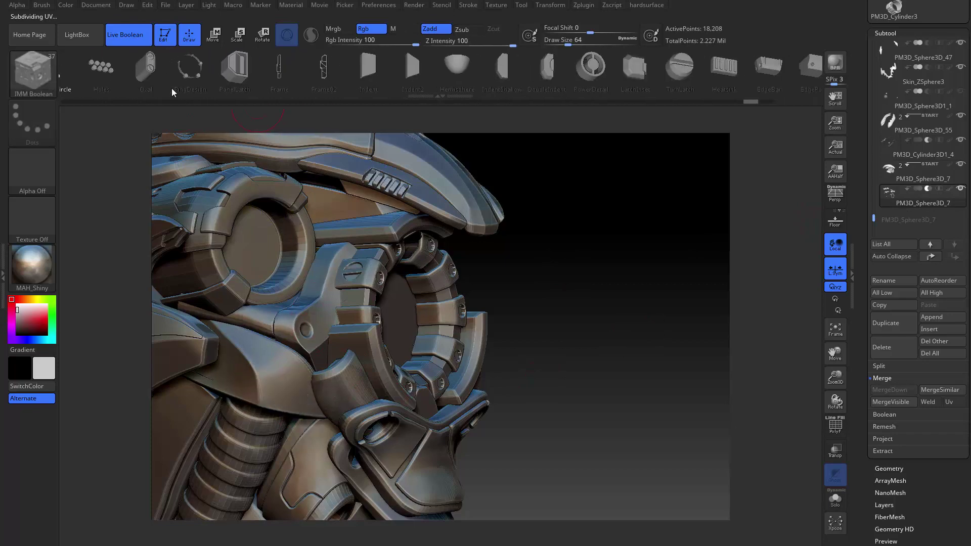
key("Left")
key("Left")
key("Left")
right_click_drag(260, 373, 224, 376)
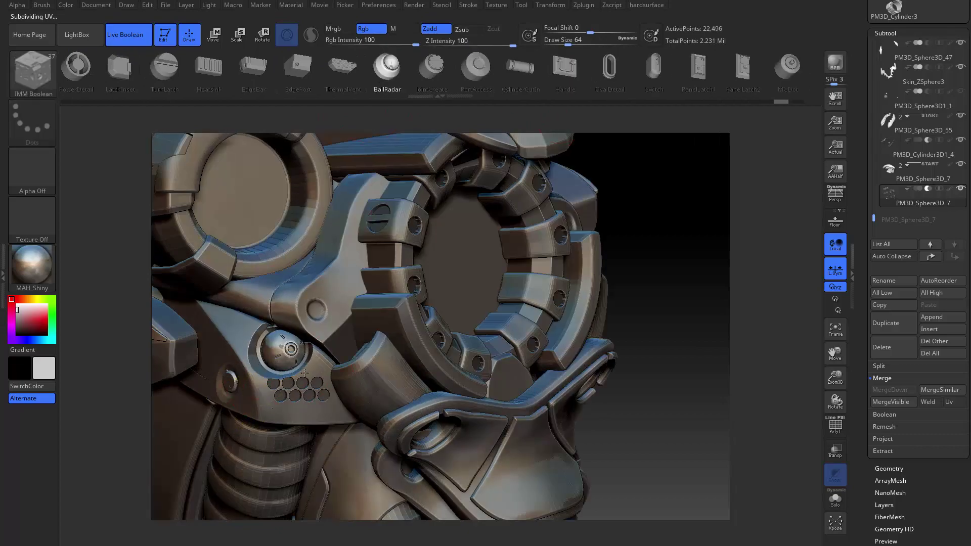
mouse_move(563, 353)
left_mouse_down()
mouse_move(482, 355)
mouse_move(521, 356)
left_mouse_up()
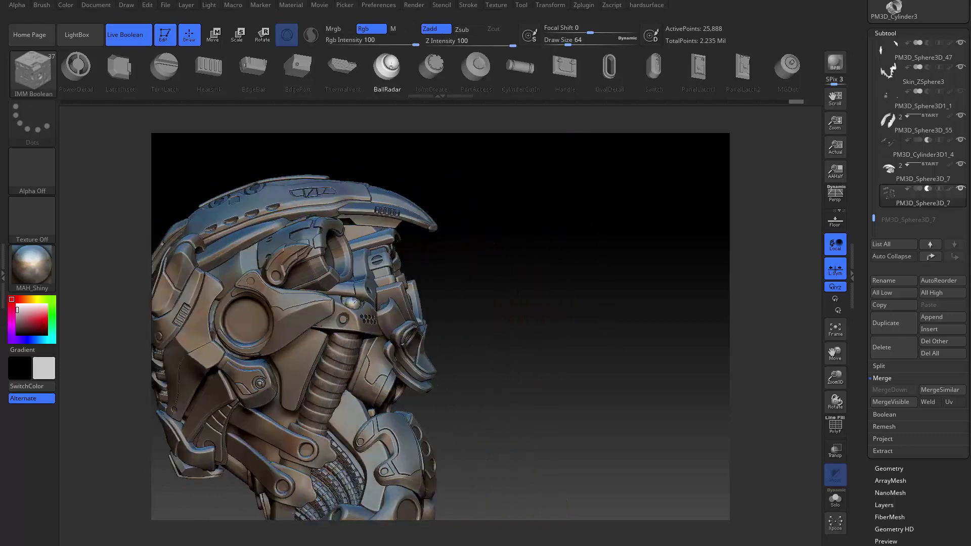
left_click(889, 389)
left_click(800, 471)
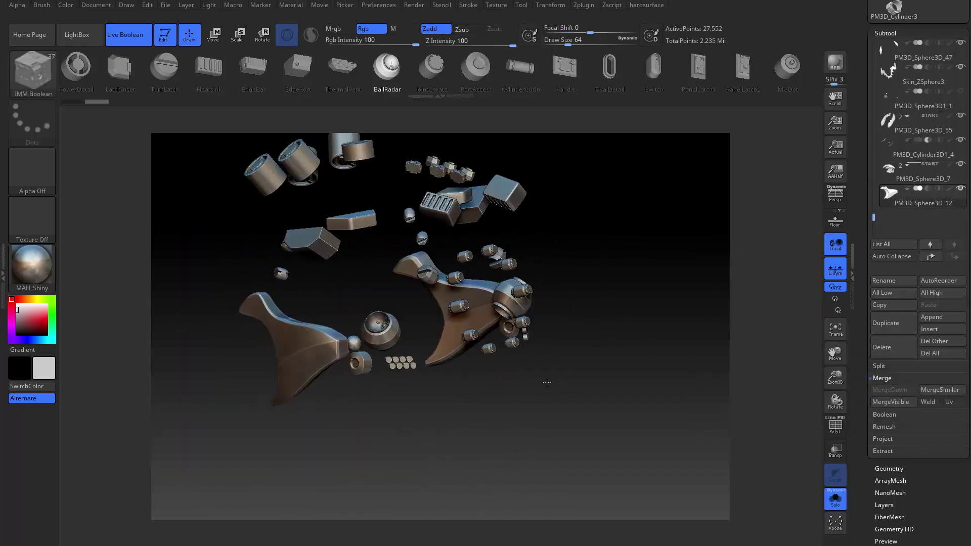
Hide the two fin parts of the merged subtool and split them off.
left_click(691, 437)
key("shift+alt+s")
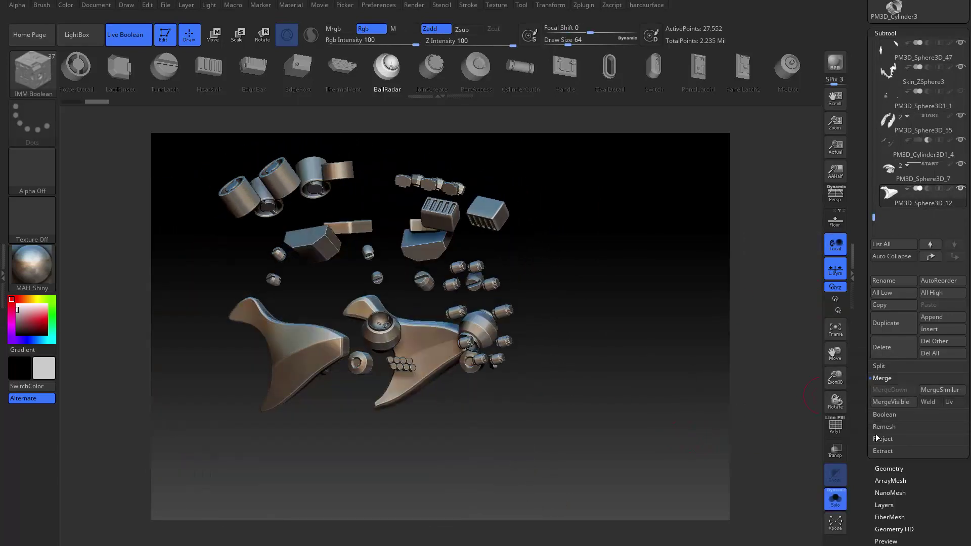
mouse_move(234, 373)
left_mouse_down("ctrl+shift")
mouse_move(288, 445)
mouse_move(568, 388)
left_mouse_up("ctrl+shift")
left_click(334, 465, "ctrl+shift")
key("shift+f")
left_click(576, 257)
Inspect the separated fin subtool PM3D_Sphere3D_25 alone, then show the whole helmet.
left_click_drag(750, 270, 838, 238)
left_click(354, 465, "ctrl+shift")
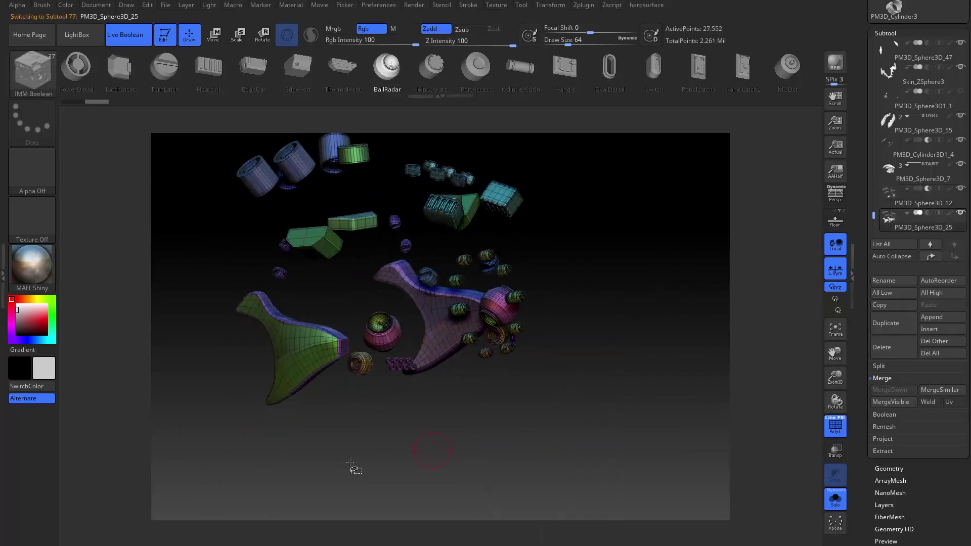
left_click(423, 411, "ctrl+shift")
left_click(525, 362)
left_click(930, 244)
left_click(836, 498)
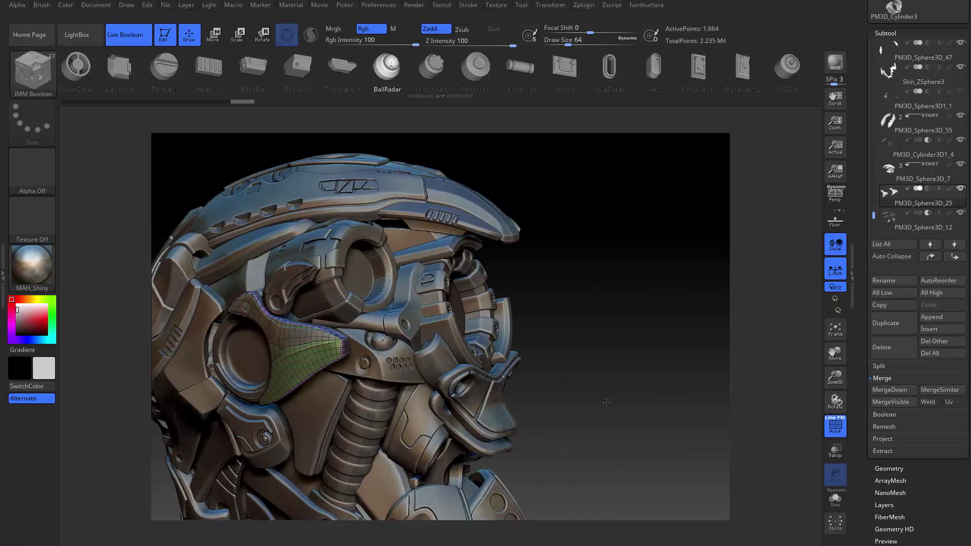
key("shift+f")
Merge Down PM3D_Sphere3D_25 into PM3D_Sphere3D_7.
left_click(455, 212, "alt")
key("space")
left_click(890, 389)
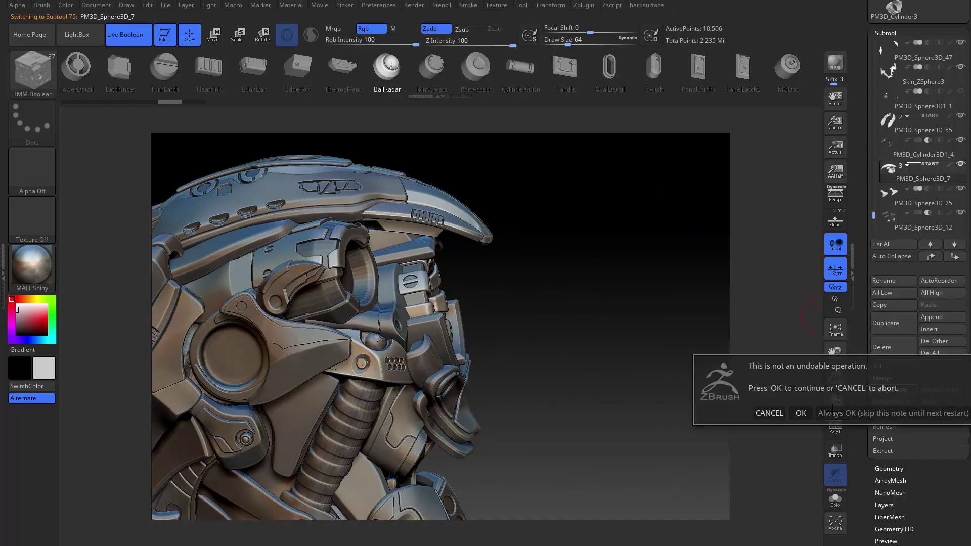
left_click(799, 412)
left_click_drag(582, 303, 394, 316)
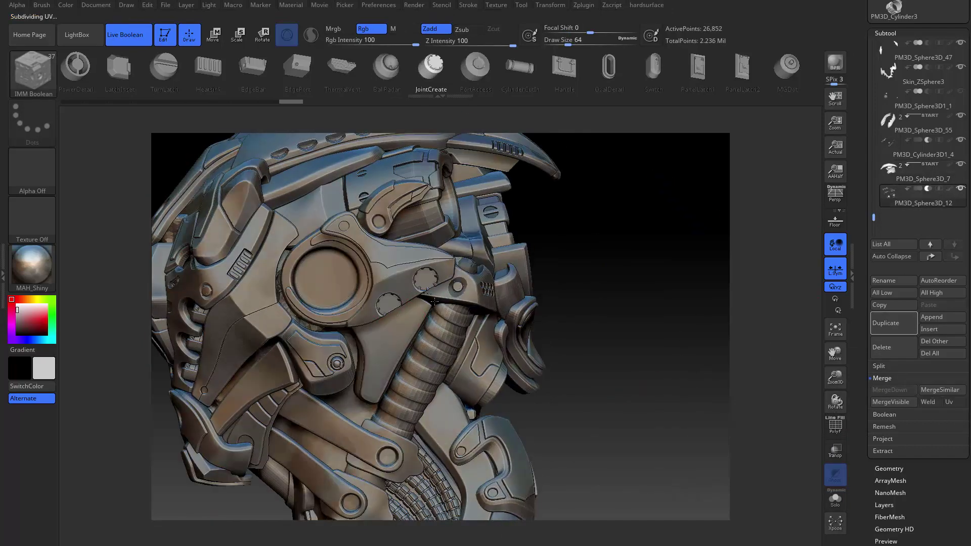
Pick the PowerDetail part and inspect a single helmet piece in isolation.
right_click_drag(408, 311, 424, 209)
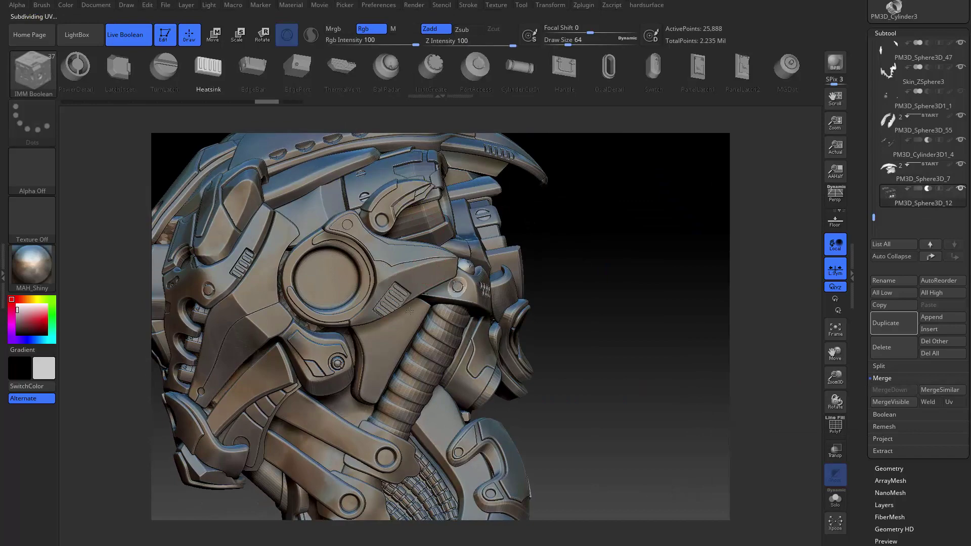
mouse_move(276, 189)
right_mouse_down("alt")
mouse_move(283, 283)
mouse_move(283, 152)
right_mouse_up("alt")
mouse_move(354, 303)
right_mouse_down()
mouse_move(303, 284)
mouse_move(283, 152)
right_mouse_up()
left_click(76, 66)
right_click_drag(385, 304, 442, 273)
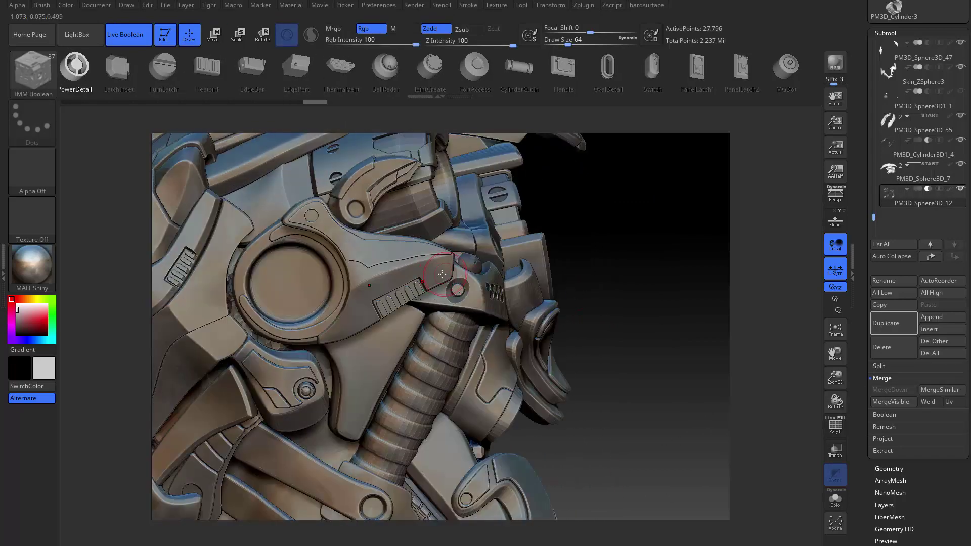
mouse_move(490, 236)
right_mouse_down("alt")
mouse_move(365, 399)
mouse_move(399, 287)
right_mouse_up("alt")
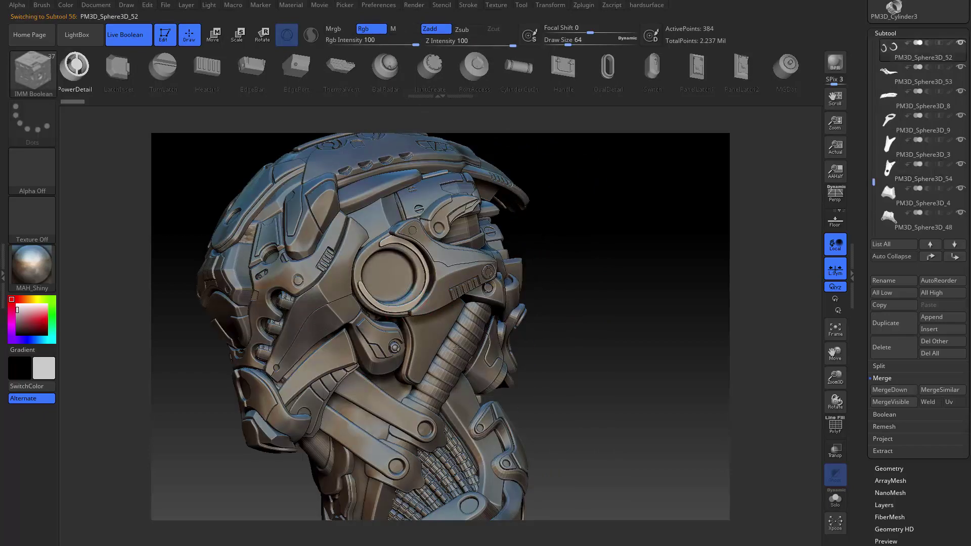
mouse_move(456, 349)
right_mouse_down("alt")
mouse_move(315, 433)
mouse_move(556, 353)
mouse_move(462, 371)
mouse_move(581, 351)
mouse_move(528, 349)
mouse_move(532, 334)
right_mouse_up("alt")
left_click(462, 372, "alt")
key("shift+f")
key("shift+f")
Inspect PM3D_Sphere3D_16 and PM3D_Sphere3D_60, then move PM3D_Sphere3D_34 up beneath PM3D_Sphere3D_7.
right_click_drag(569, 366, 455, 304, "alt")
left_click(354, 303, "alt")
mouse_move(354, 303)
right_mouse_down()
mouse_move(278, 344)
mouse_move(202, 361)
mouse_move(285, 474)
mouse_move(644, 317)
mouse_move(638, 386)
right_mouse_up()
key("shift+s")
key("shift+s")
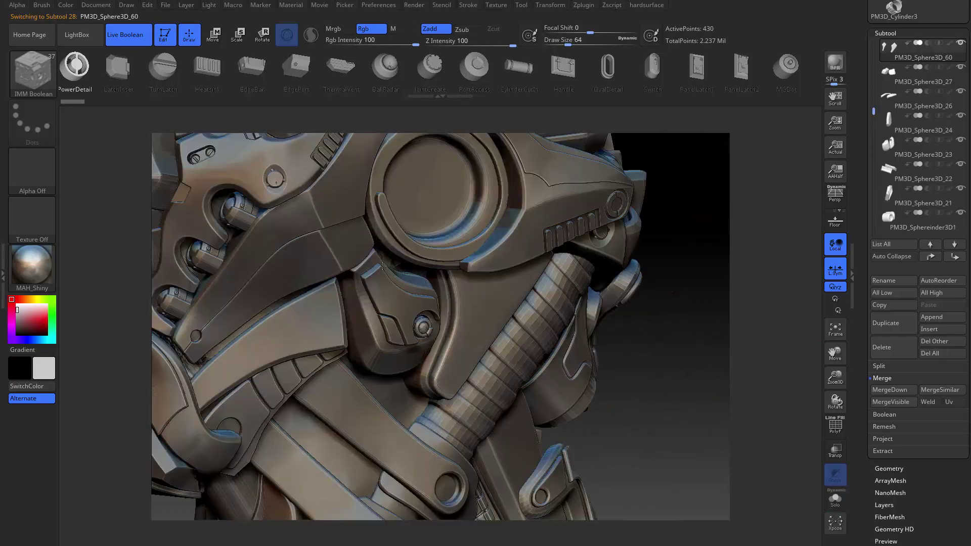
mouse_move(535, 399)
right_mouse_down()
mouse_move(516, 359)
mouse_move(456, 349)
mouse_move(603, 416)
mouse_move(580, 366)
right_mouse_up()
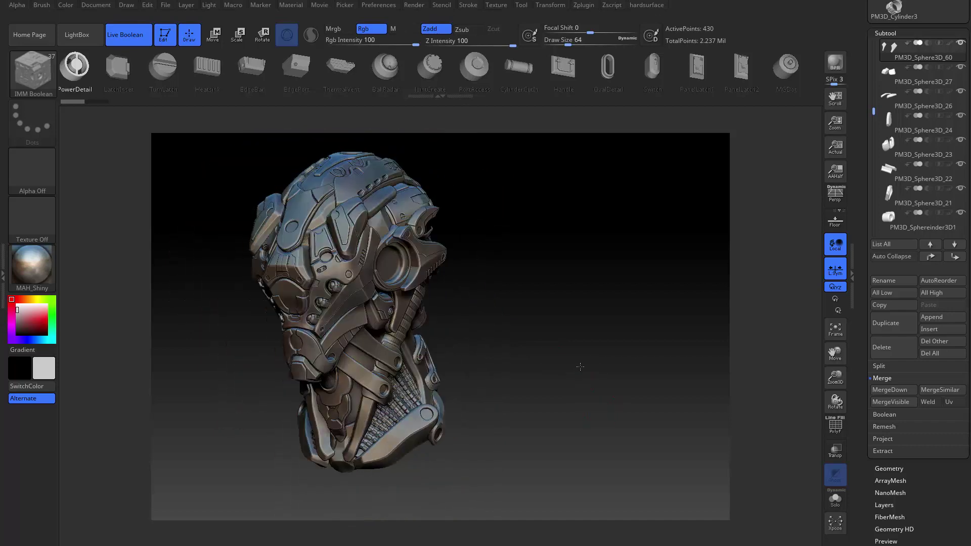
right_click_drag(551, 404, 601, 336, "alt")
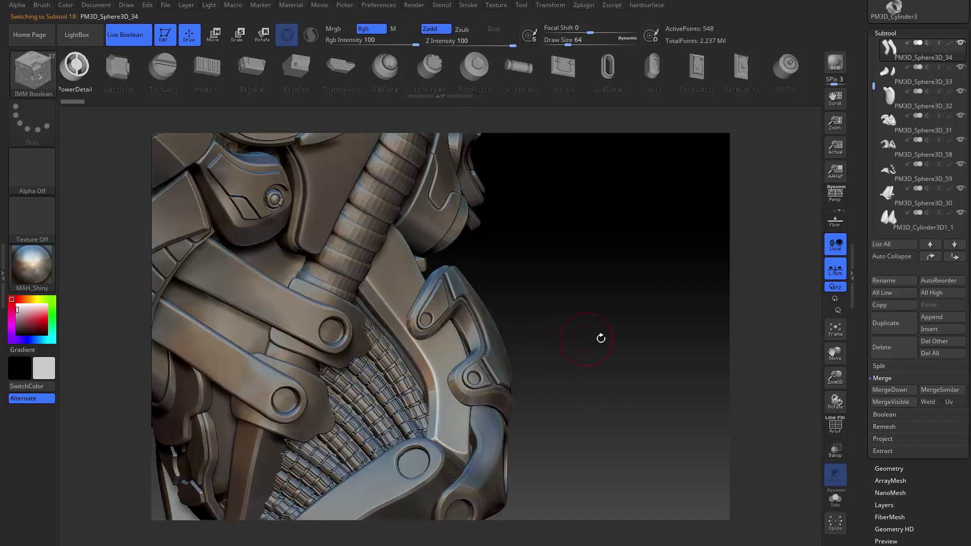
left_click(931, 256)
left_click(931, 256)
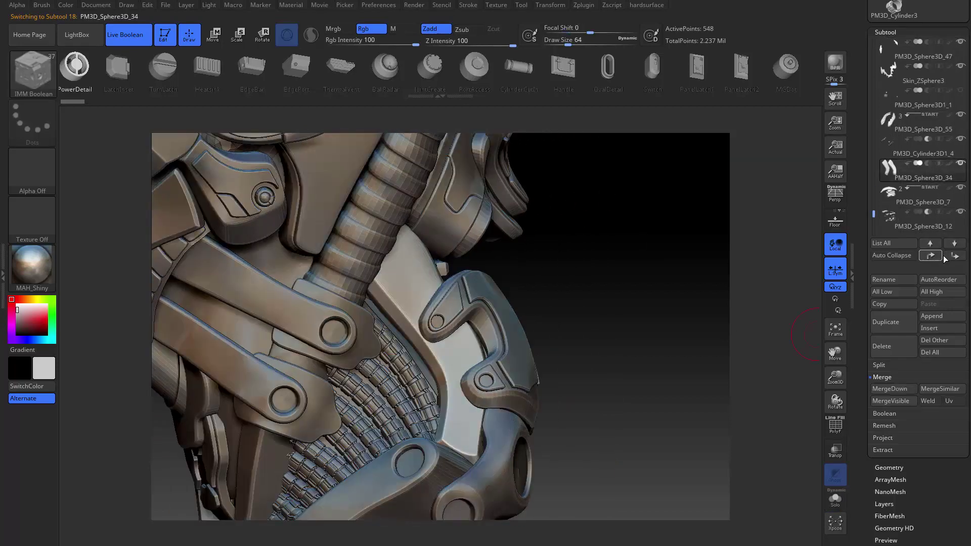
Merge PM3D_Sphere3D_34 down into PM3D_Sphere3D_7, then select the PM3D_Sphere3D_29 piece.
left_click(902, 389)
right_click_drag(369, 309, 455, 342)
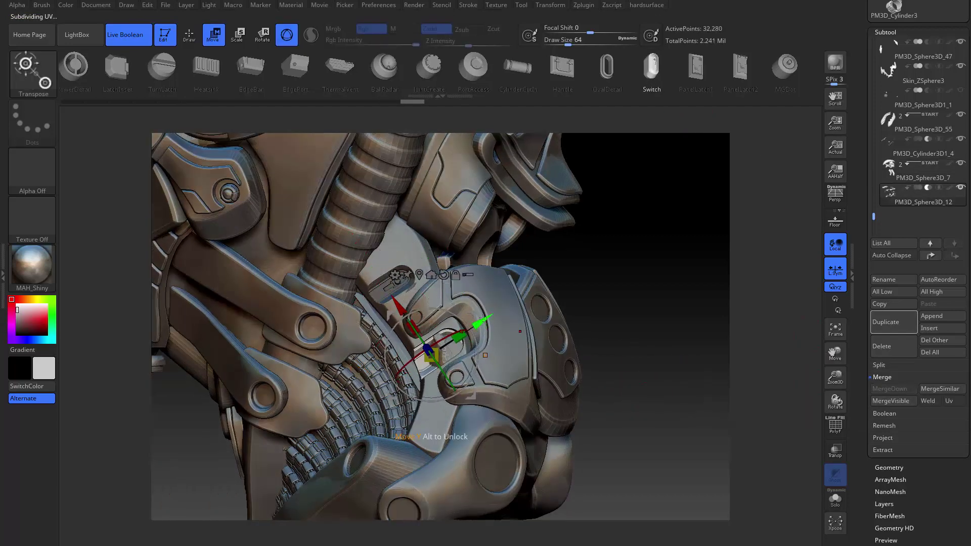
right_click_drag(439, 320, 226, 339)
mouse_move(578, 384)
right_mouse_down()
mouse_move(506, 329)
mouse_move(470, 273)
right_mouse_up()
key("q")
left_click(470, 272, "alt")
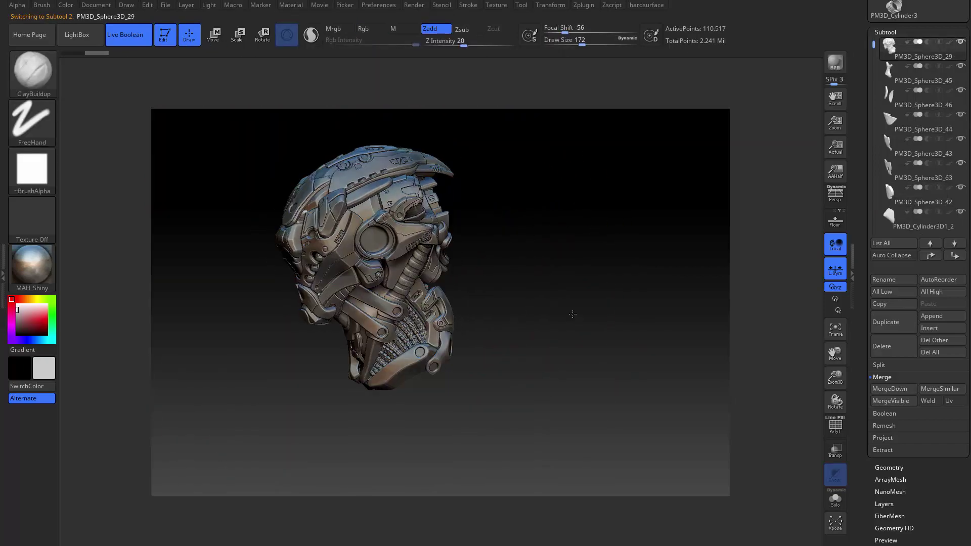
Delete the PM3D_Cylinder3D1_2 subtool and reload the IMM Boolean insert brush.
mouse_move(572, 314)
right_mouse_down()
mouse_move(652, 370)
mouse_move(531, 329)
right_mouse_up()
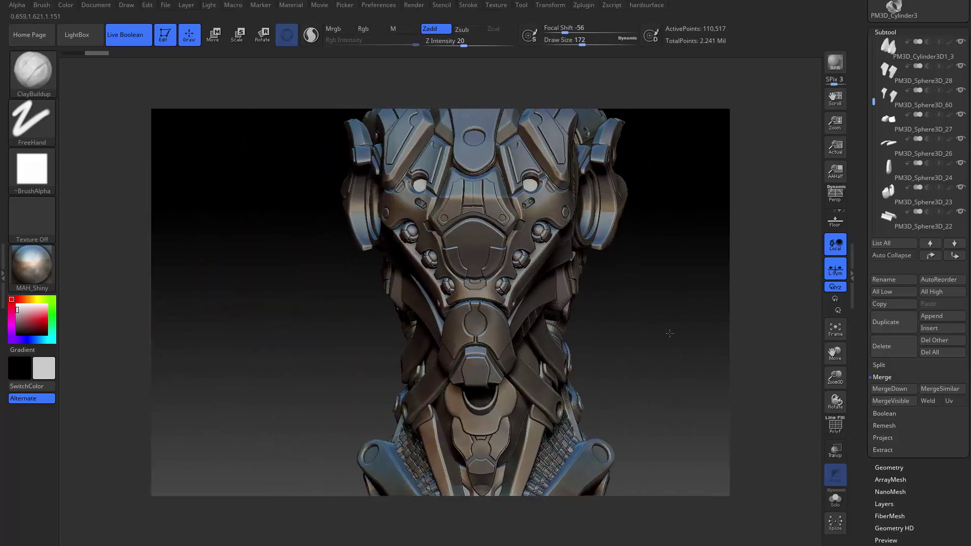
mouse_move(457, 474)
right_mouse_down()
mouse_move(549, 328)
mouse_move(453, 409)
right_mouse_up()
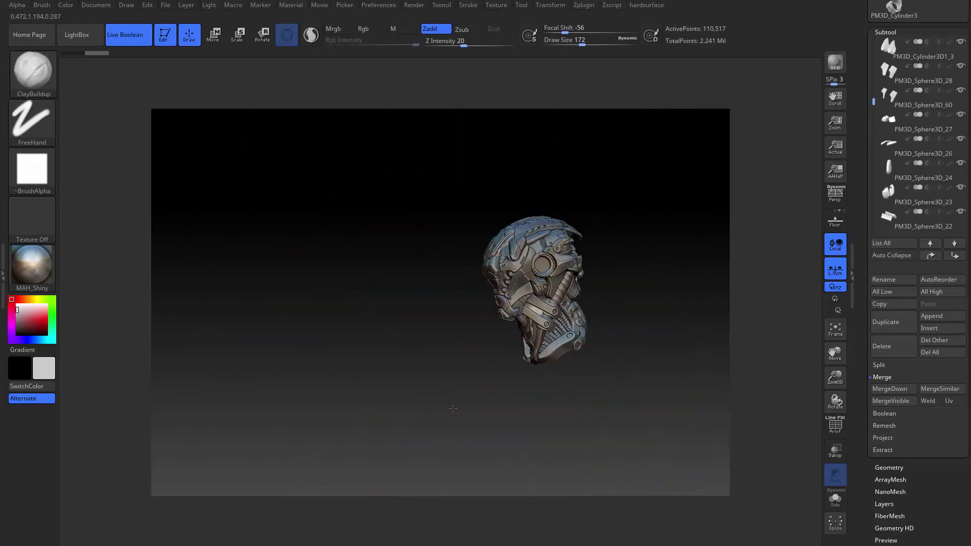
left_click(466, 326, "alt")
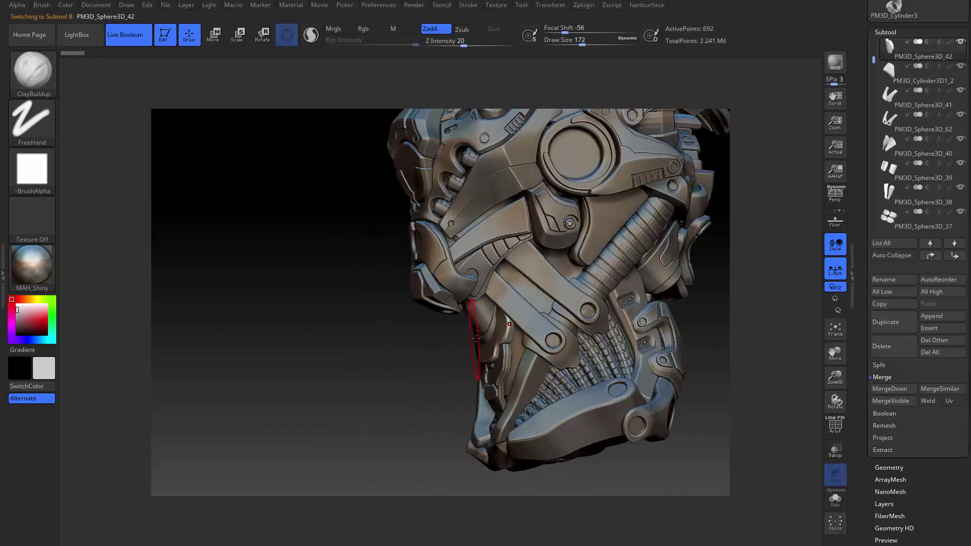
left_click(882, 346)
key("Return")
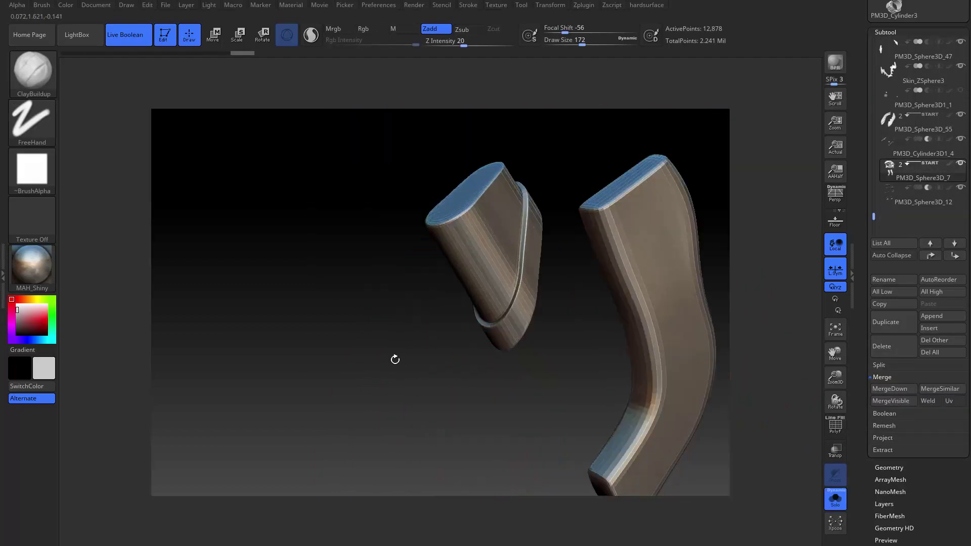
key("b")
left_click(427, 385)
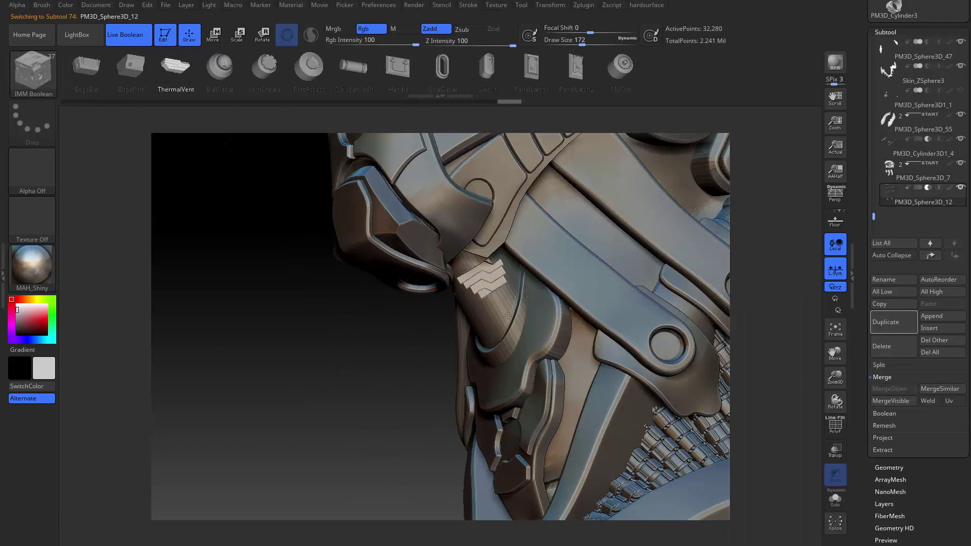
Insert Oval and Indent2 detail parts onto the neck's cylinder piece.
left_click_drag(253, 303, 541, 237)
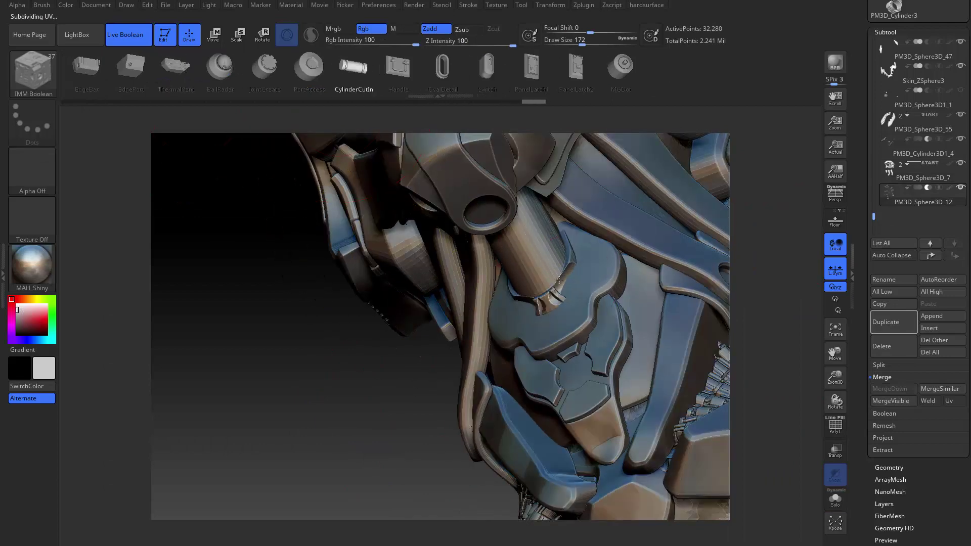
left_click_drag(555, 299, 439, 107)
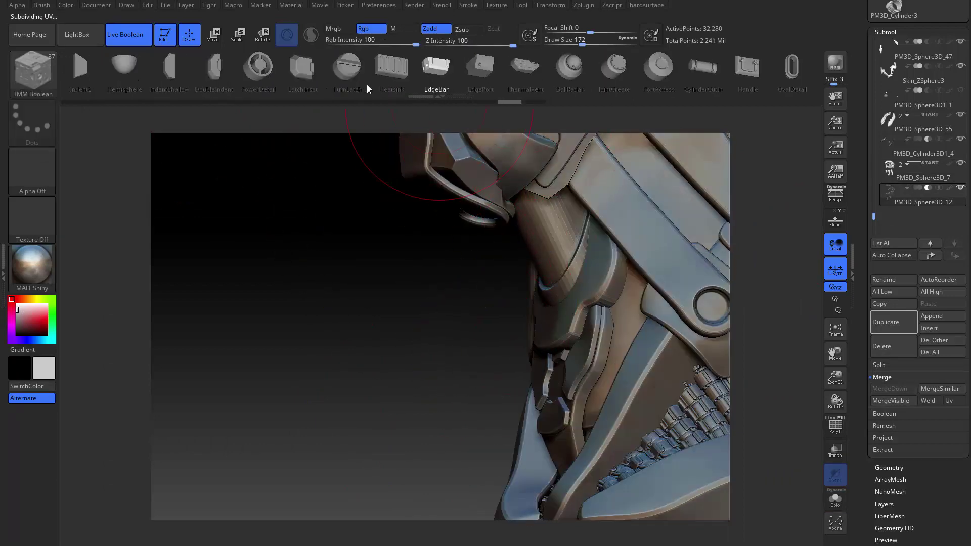
left_click(253, 68)
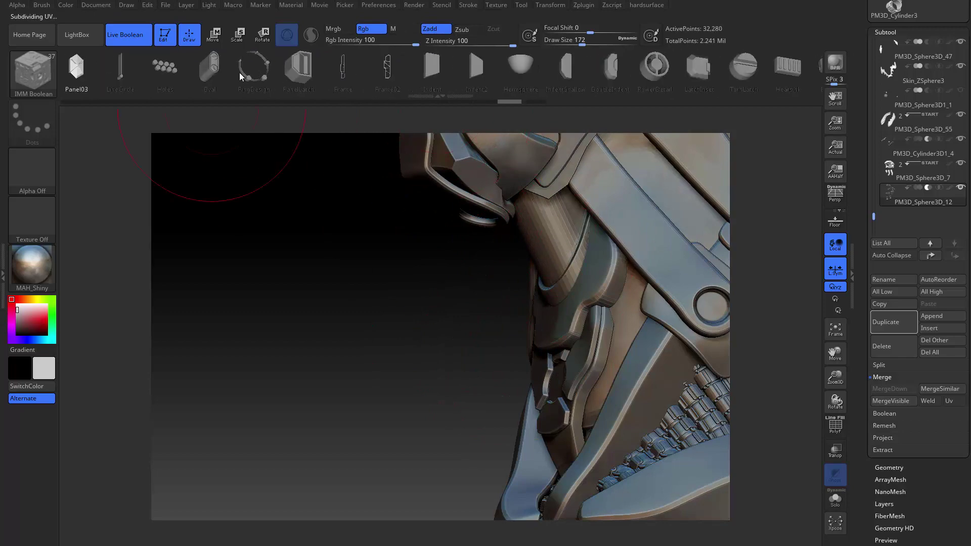
left_click_drag(560, 245, 433, 191)
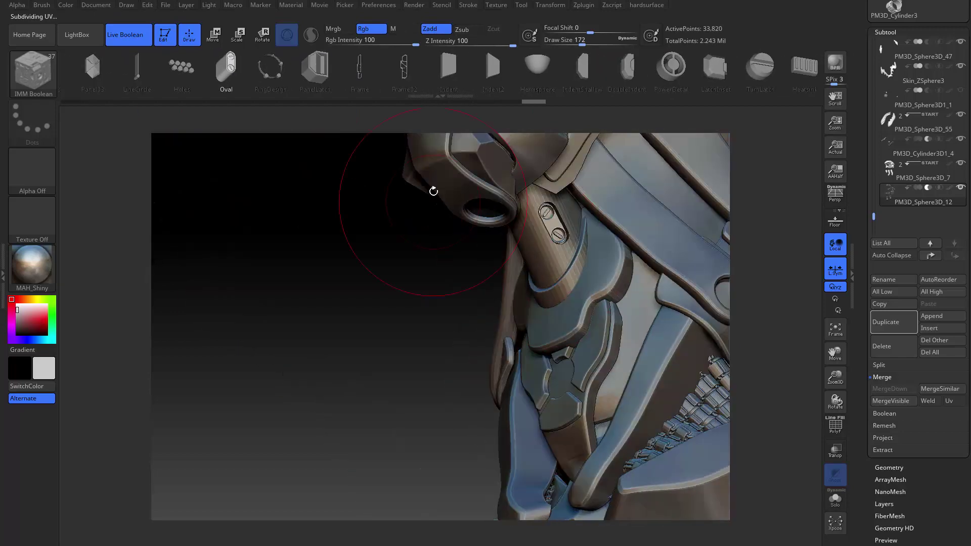
right_click_drag(570, 287, 558, 283)
key("Right")
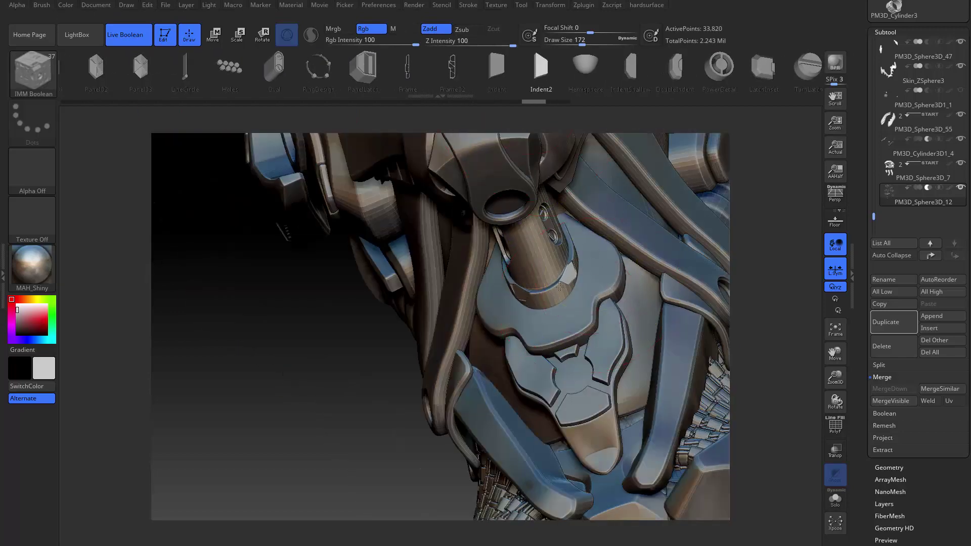
mouse_move(563, 284)
left_mouse_down()
mouse_move(505, 304)
mouse_move(455, 354)
left_mouse_up()
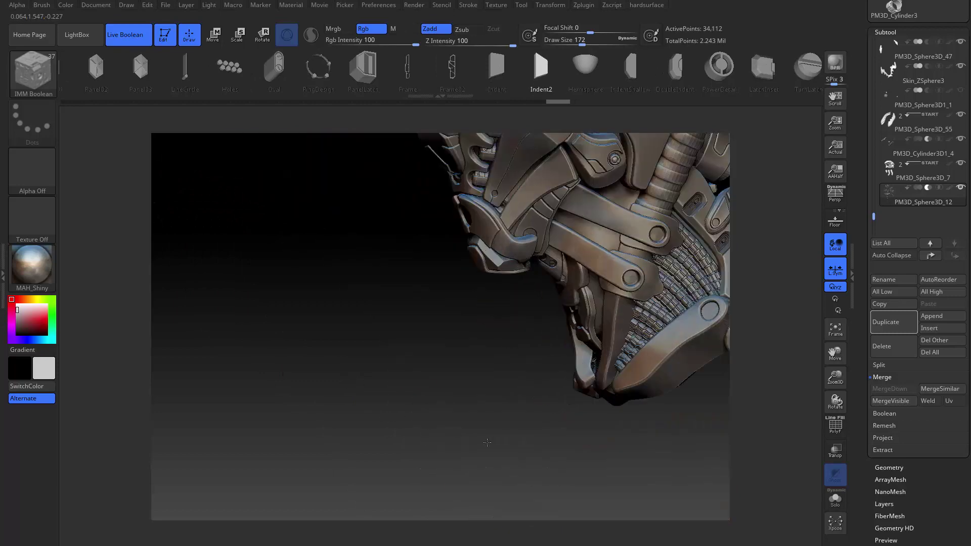
Delete the PM3D_Sphere3D_42 and PM3D_Sphere3D_43 subtools.
left_click(406, 390, "alt")
left_click_drag(405, 390, 485, 114)
mouse_move(561, 266)
left_mouse_down("alt")
mouse_move(371, 313)
mouse_move(726, 261)
left_mouse_up("alt")
left_click(882, 346)
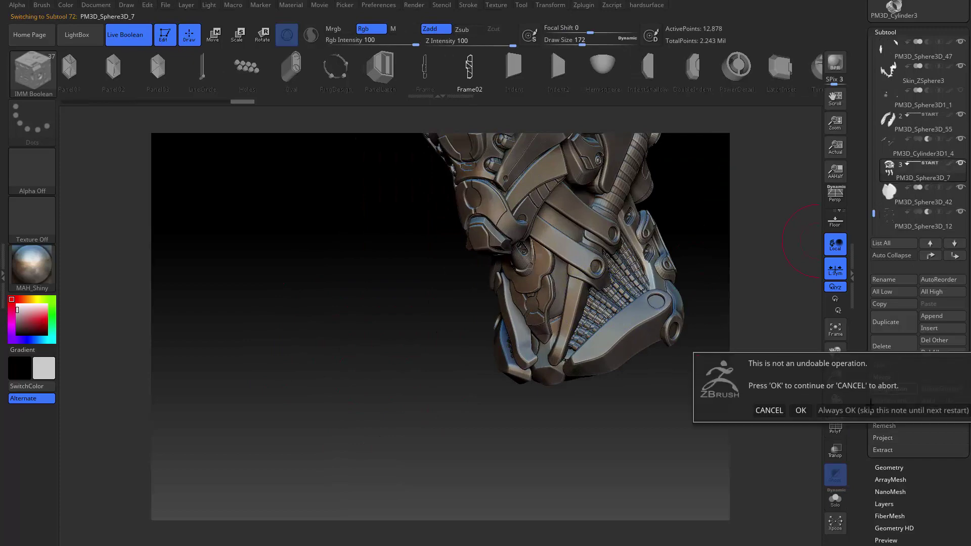
left_click(668, 527)
left_click_drag(556, 300, 733, 284)
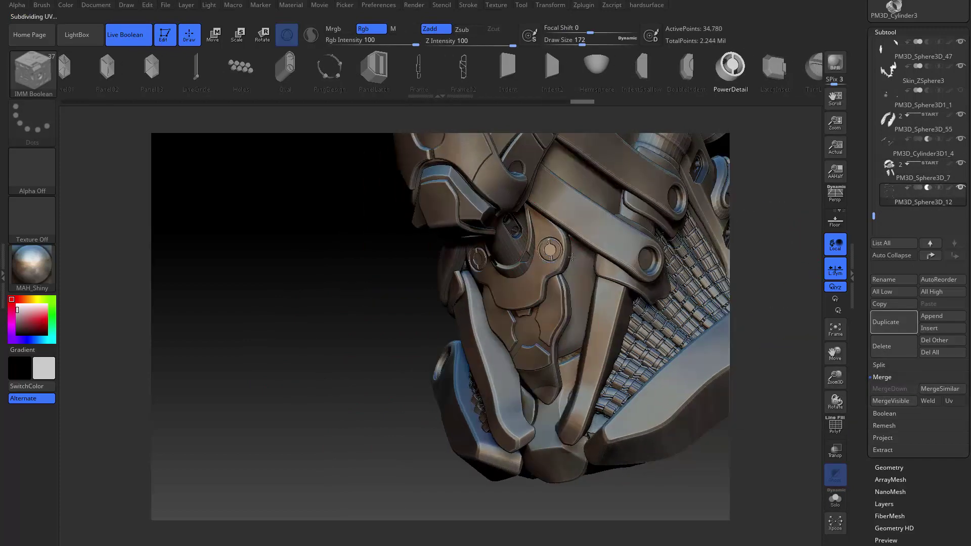
left_click(915, 214)
left_click(882, 346)
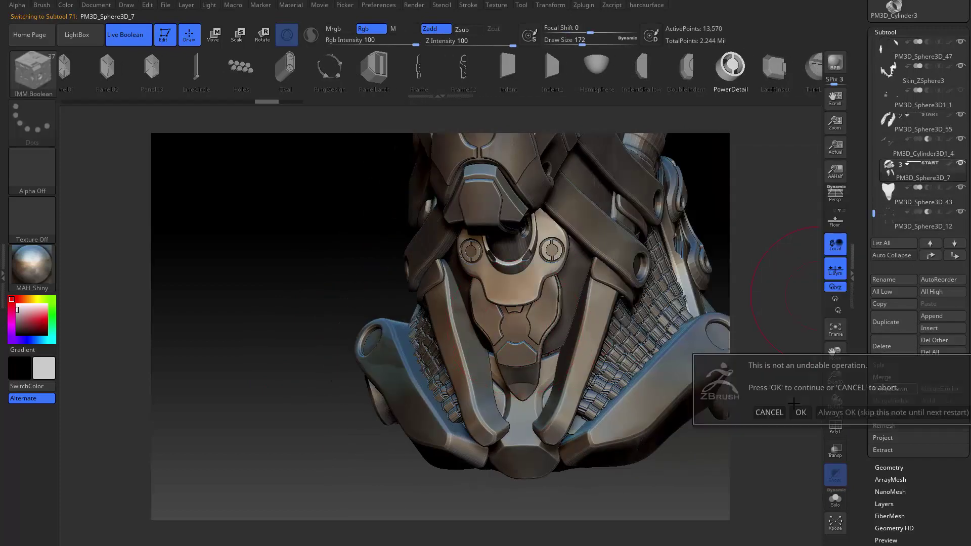
left_click(798, 412)
mouse_move(522, 342)
left_mouse_down()
mouse_move(606, 447)
mouse_move(433, 451)
left_mouse_up()
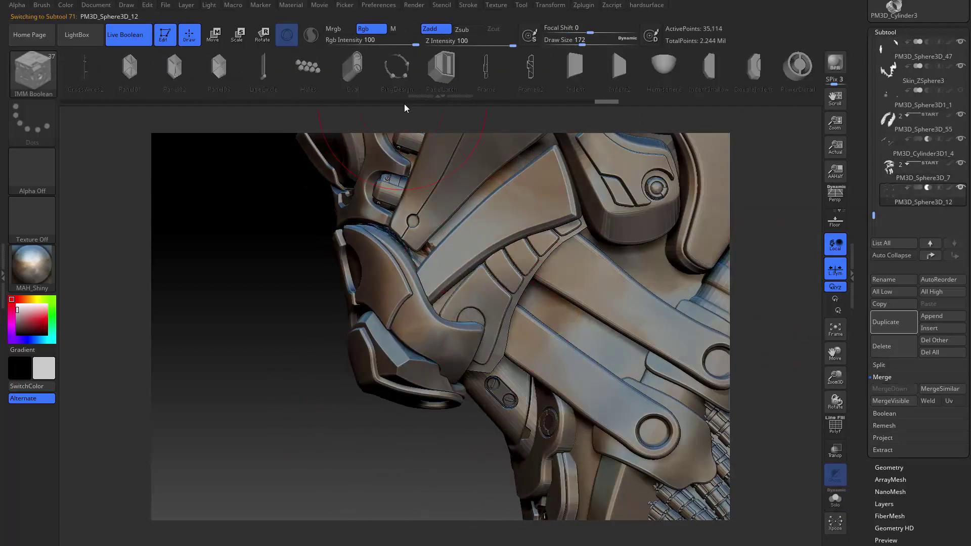
Undo the extra screw on the latch plate and make PM3D_Sphere3D_12 active.
left_click_drag(460, 90, 347, 68)
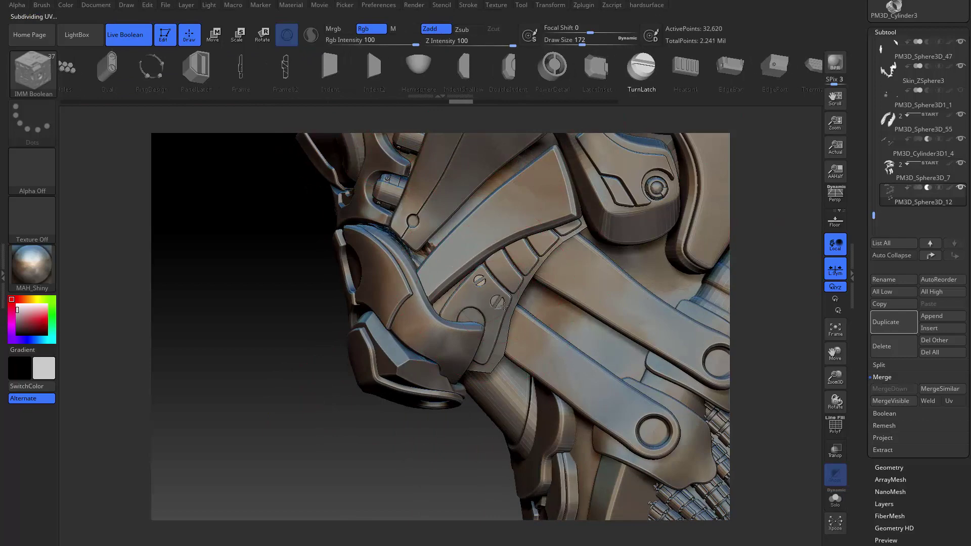
key("ctrl+z")
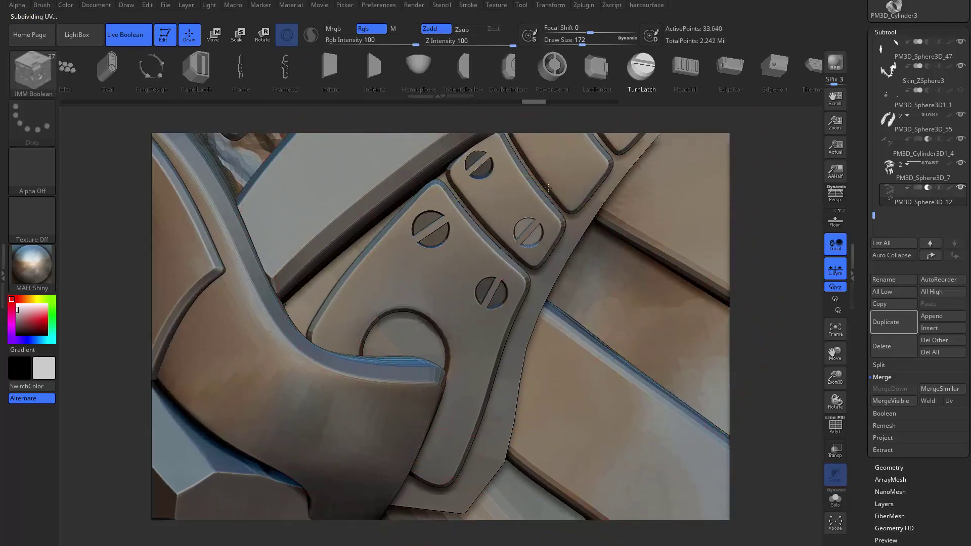
right_click_drag(547, 188, 574, 298, "alt")
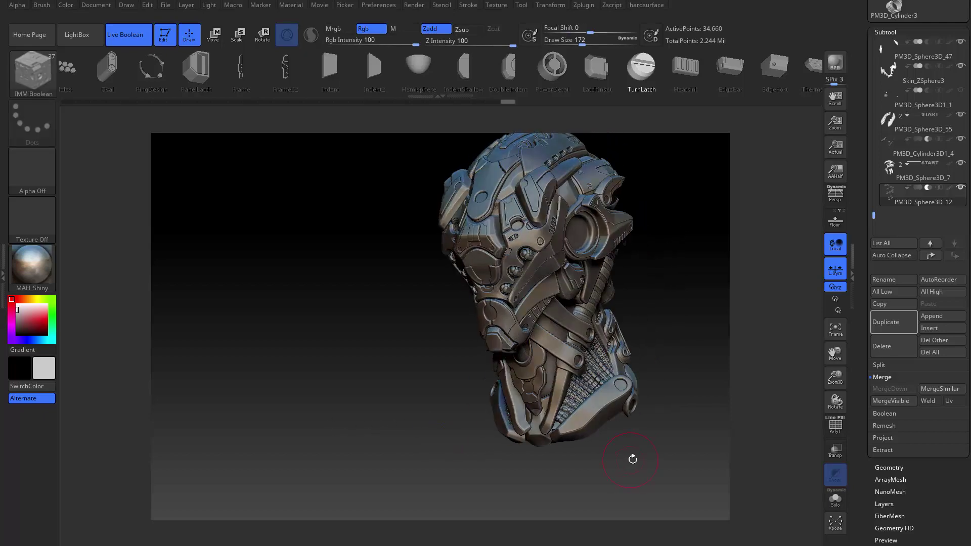
left_click_drag(628, 455, 809, 248)
left_click(911, 197)
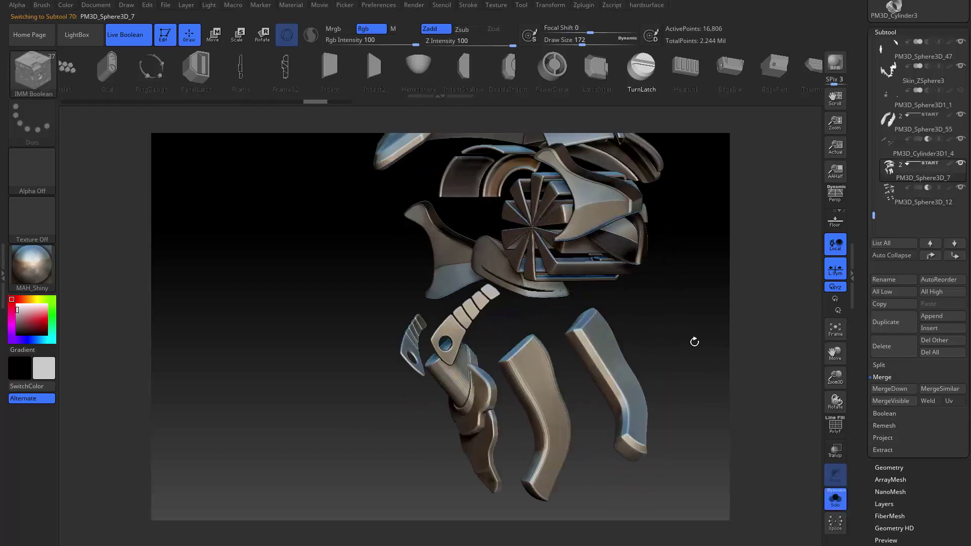
Pick PM3D_Sphere3D_38 on the neck and delete that subtool.
left_click_drag(685, 341, 474, 444)
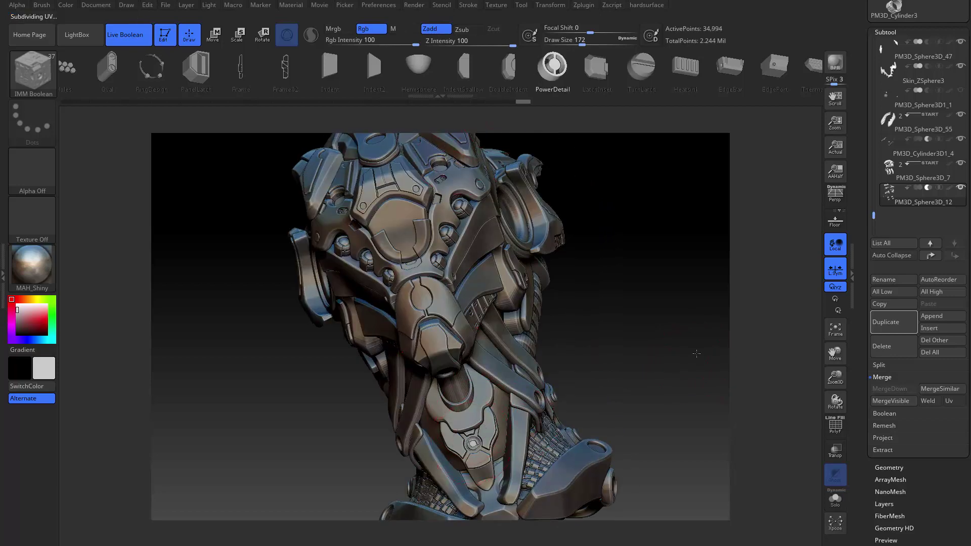
left_click_drag(697, 354, 501, 403)
key("f")
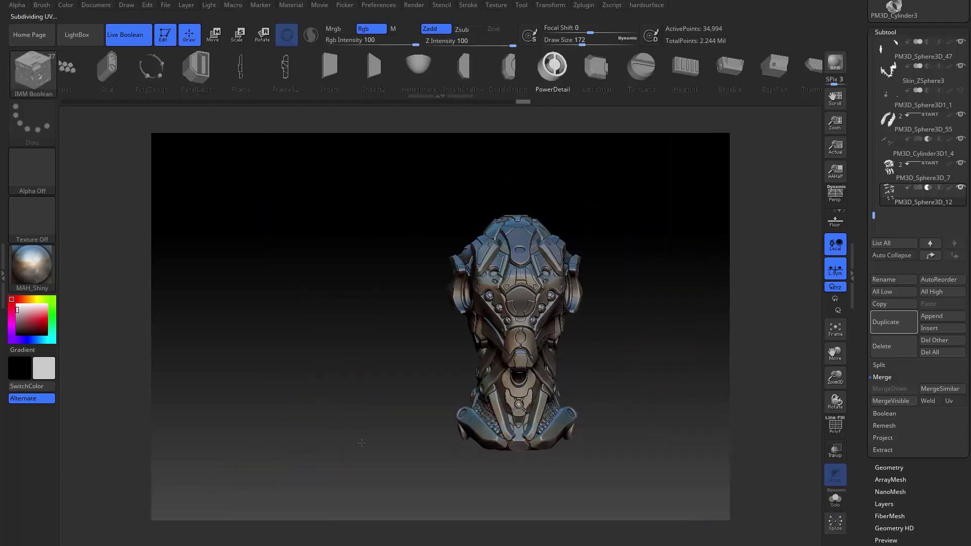
right_click_drag(521, 405, 403, 424, "ctrl")
key("f")
mouse_move(403, 425)
left_mouse_down()
mouse_move(364, 429)
mouse_move(612, 398)
left_mouse_up()
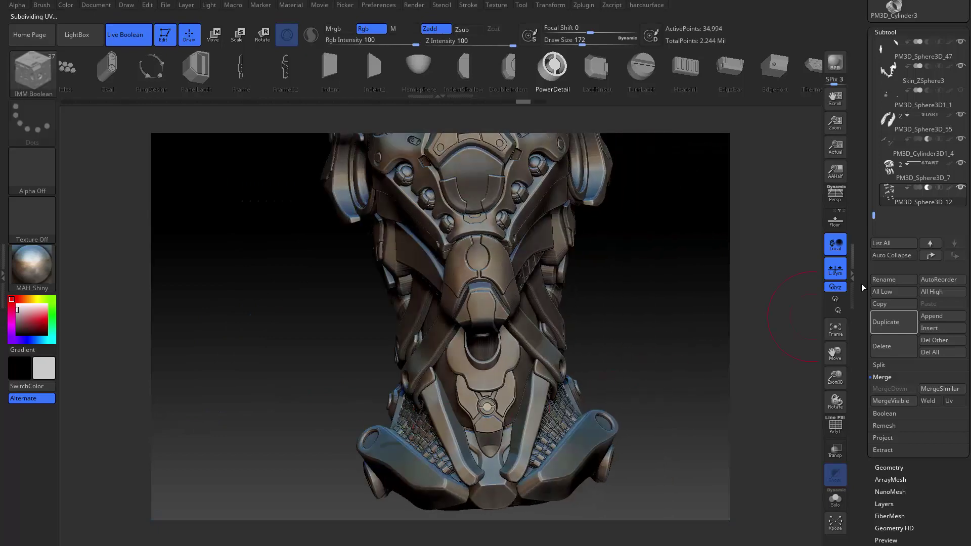
left_click(611, 398, "alt")
left_click(882, 346)
left_click(799, 410)
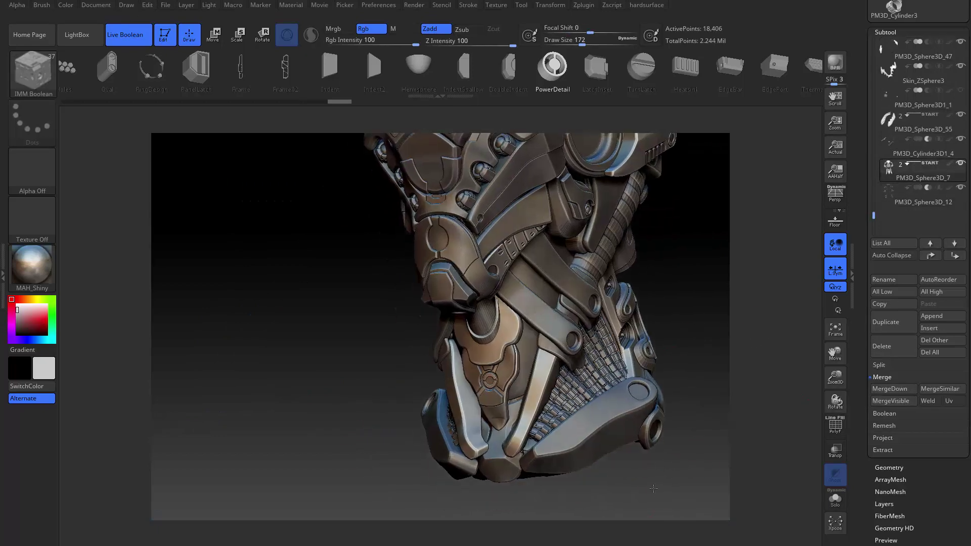
left_click_drag(759, 404, 349, 132)
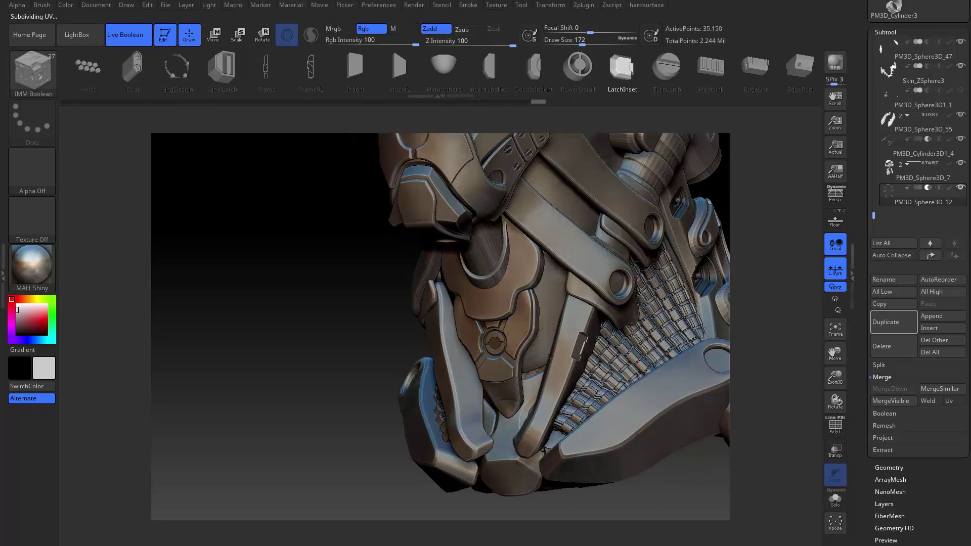
Scale and reposition the small inserted part on the lower latch with Transpose.
right_click_drag(650, 389, 578, 337)
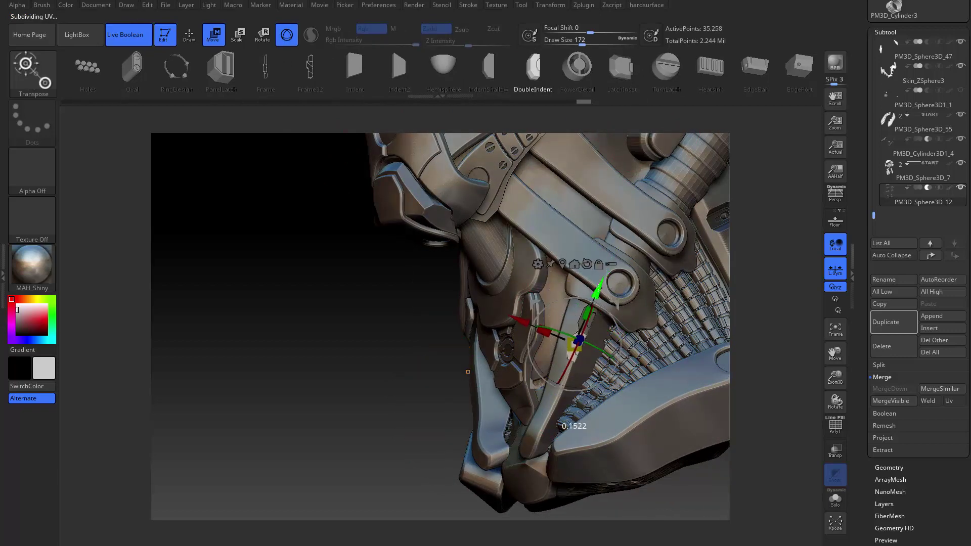
key("q")
mouse_move(467, 372)
right_mouse_down()
mouse_move(550, 409)
mouse_move(564, 445)
mouse_move(445, 455)
right_mouse_up()
key("e")
key("q")
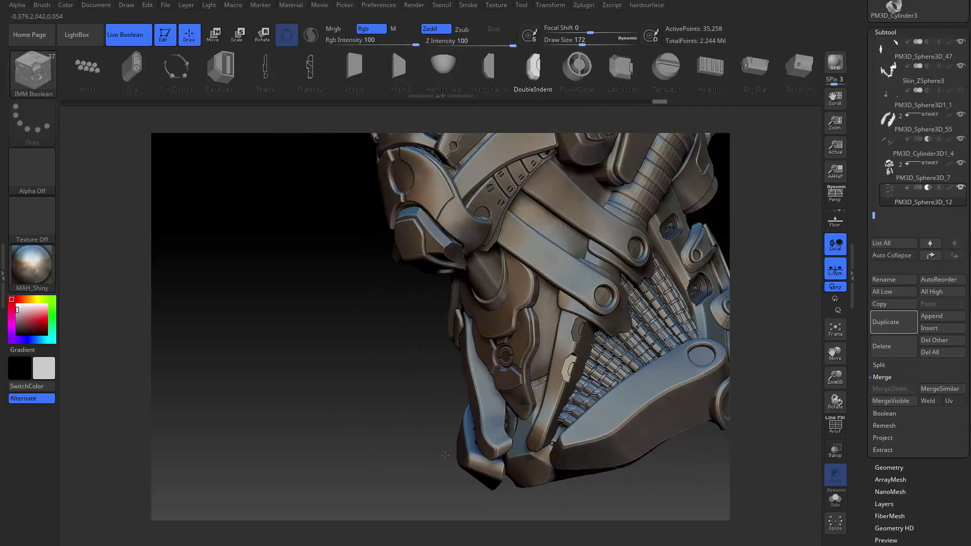
key("q")
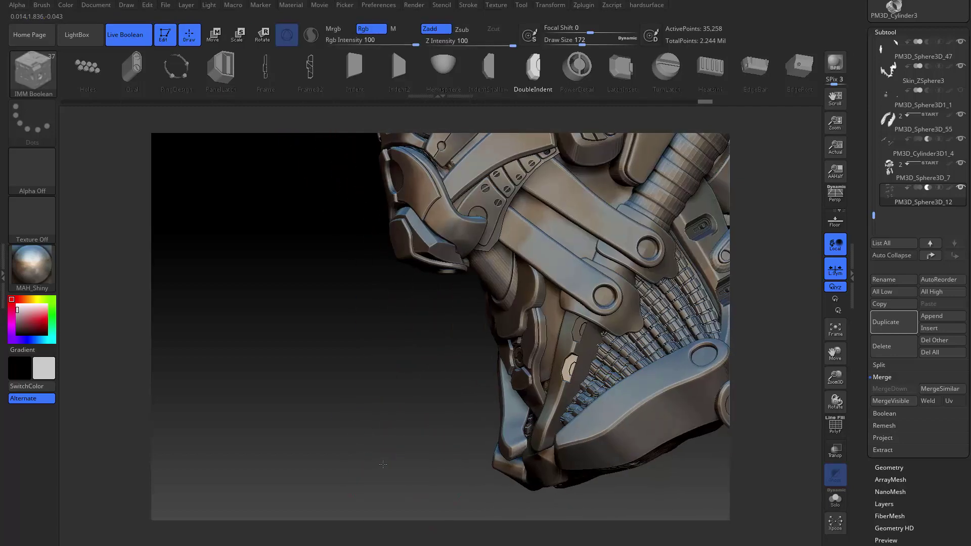
mouse_move(468, 386)
right_mouse_down()
mouse_move(494, 429)
mouse_move(348, 436)
mouse_move(612, 499)
right_mouse_up()
key("w")
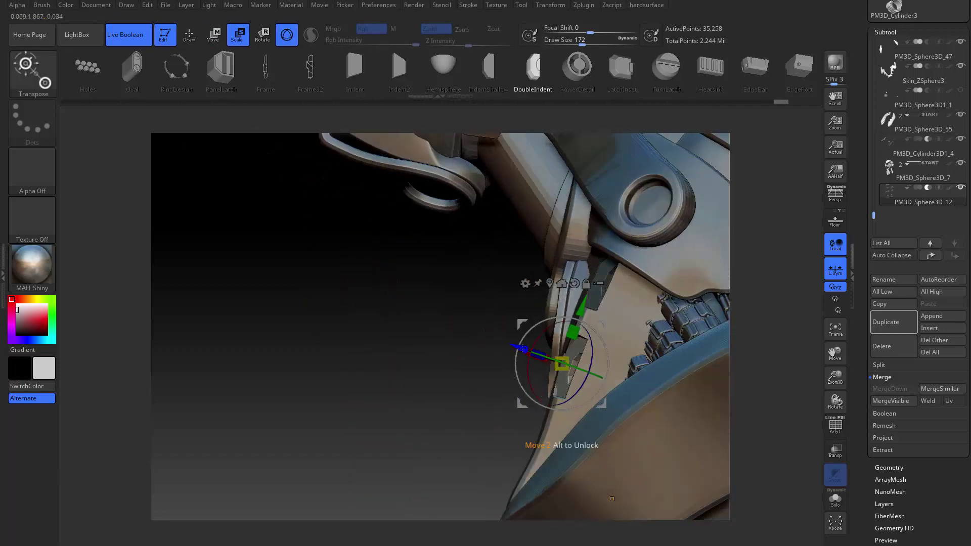
key("q")
mouse_move(397, 353)
right_mouse_down()
mouse_move(679, 468)
mouse_move(717, 447)
mouse_move(655, 76)
right_mouse_up()
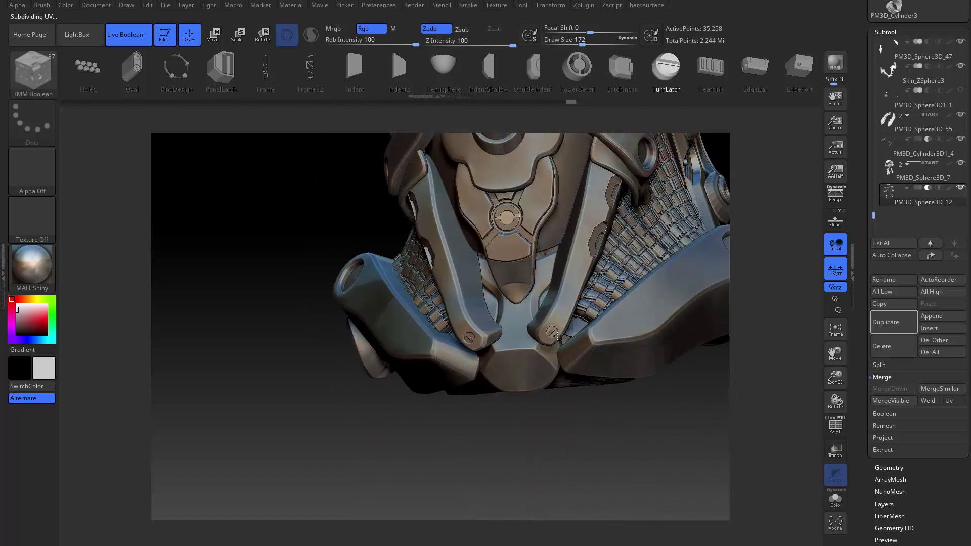
mouse_move(555, 334)
right_mouse_down()
mouse_move(472, 396)
mouse_move(799, 341)
right_mouse_up()
Delete PM3D_Sphere3D_35 and insert a bolt into the chin plate's round hole.
left_click(531, 283, "alt")
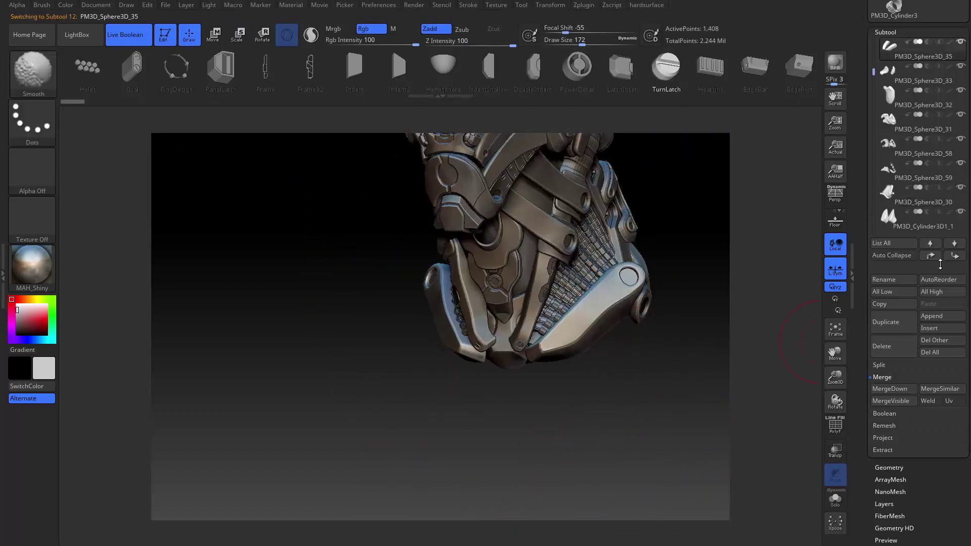
left_click(932, 257)
left_click(882, 346)
left_click(763, 408)
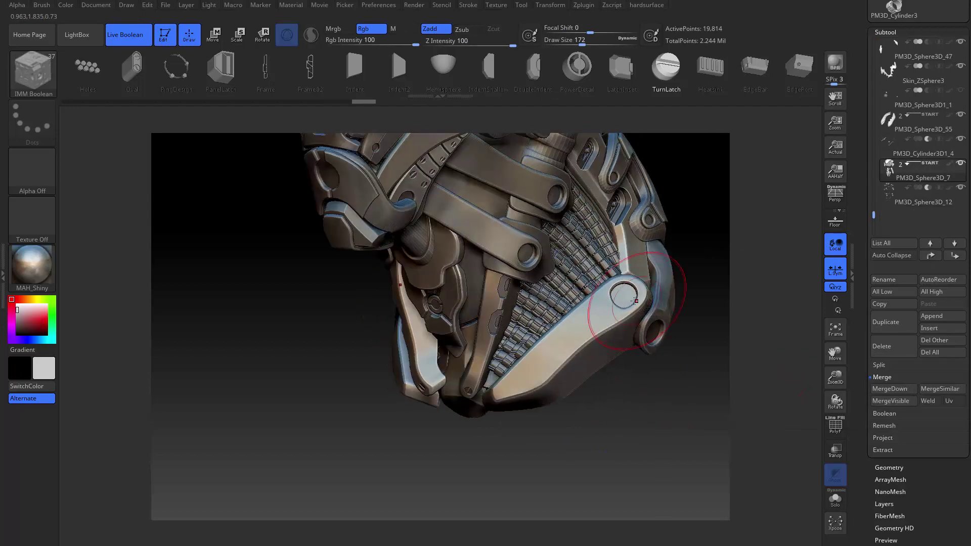
left_click(618, 207, "alt")
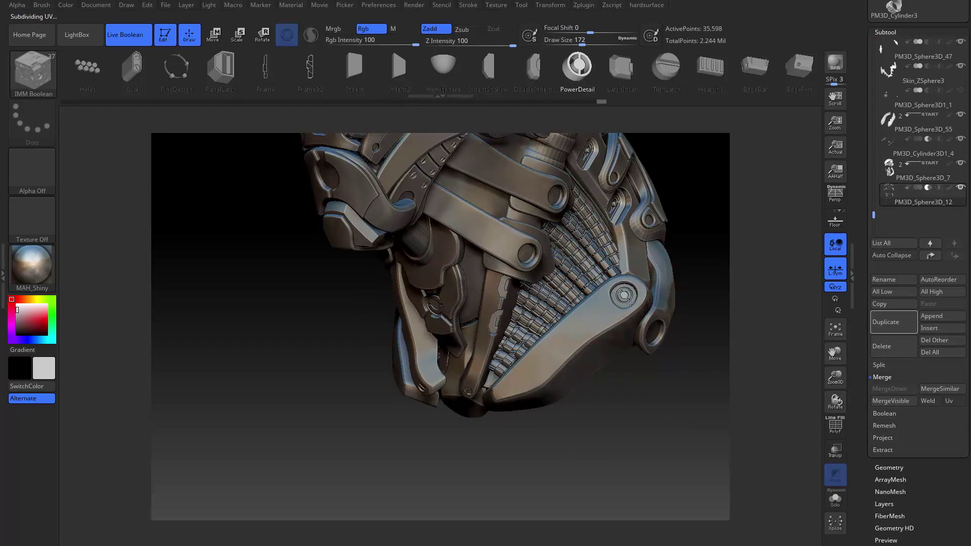
right_click_drag(630, 302, 651, 218)
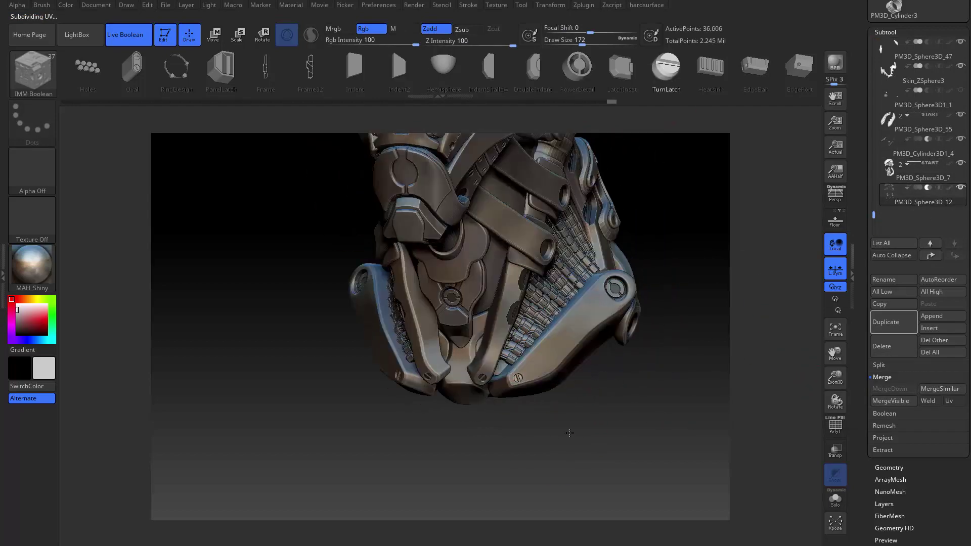
Merge PM3D_Sphere3D_36 into PM3D_Sphere3D_7 and fit a bolt into the upper pivot hole.
mouse_move(521, 377)
right_mouse_down()
mouse_move(534, 434)
mouse_move(534, 354)
right_mouse_up()
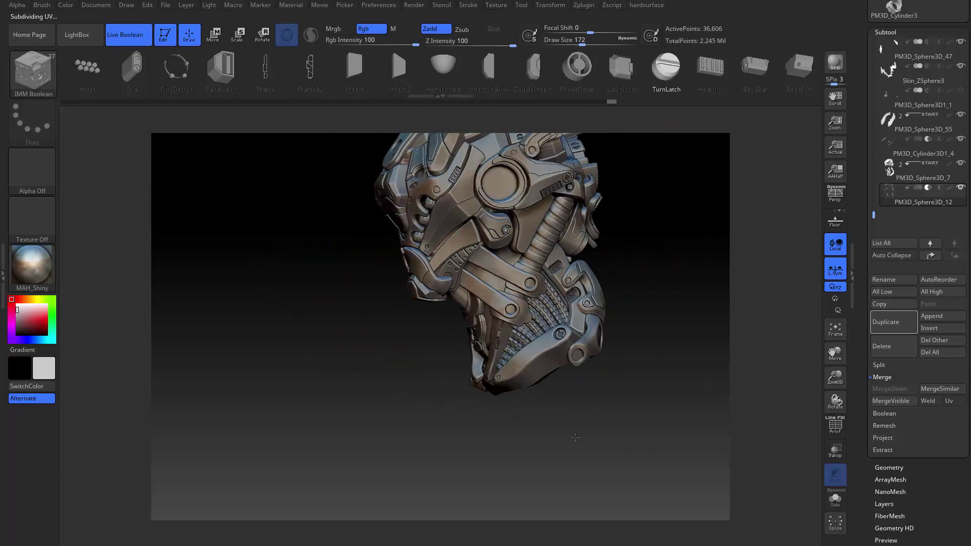
left_click(923, 172)
left_click(890, 389)
left_click(800, 409)
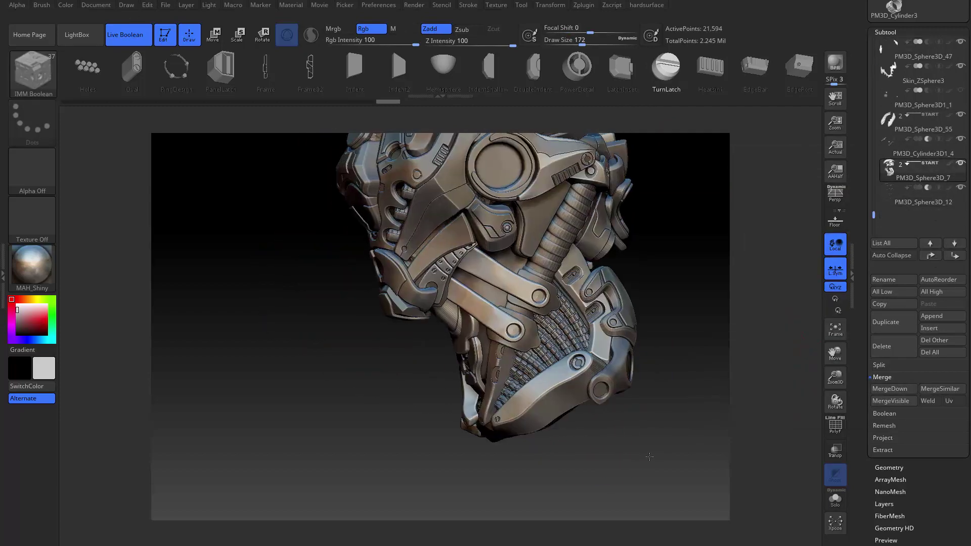
right_click_drag(602, 167, 602, 75, "ctrl")
left_click(561, 280, "alt")
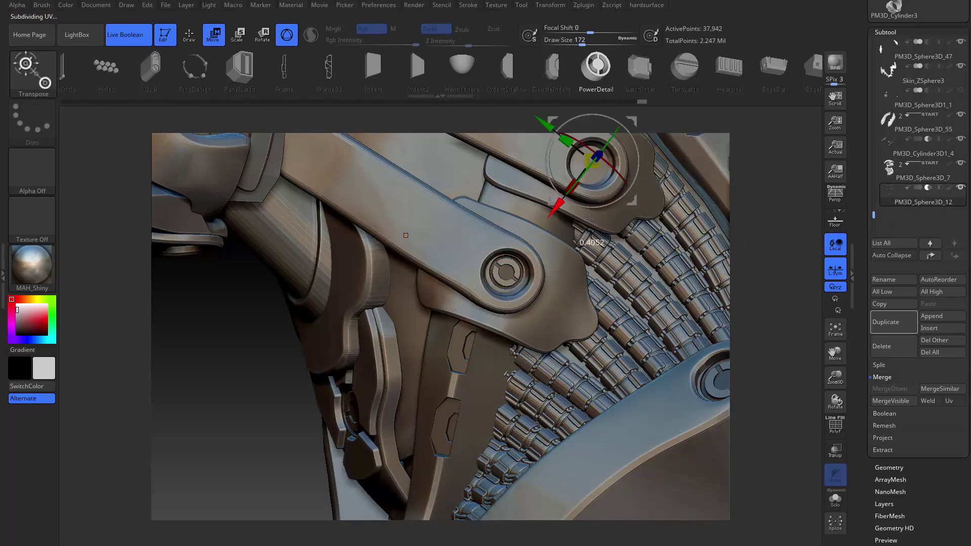
right_click_drag(602, 176, 583, 215)
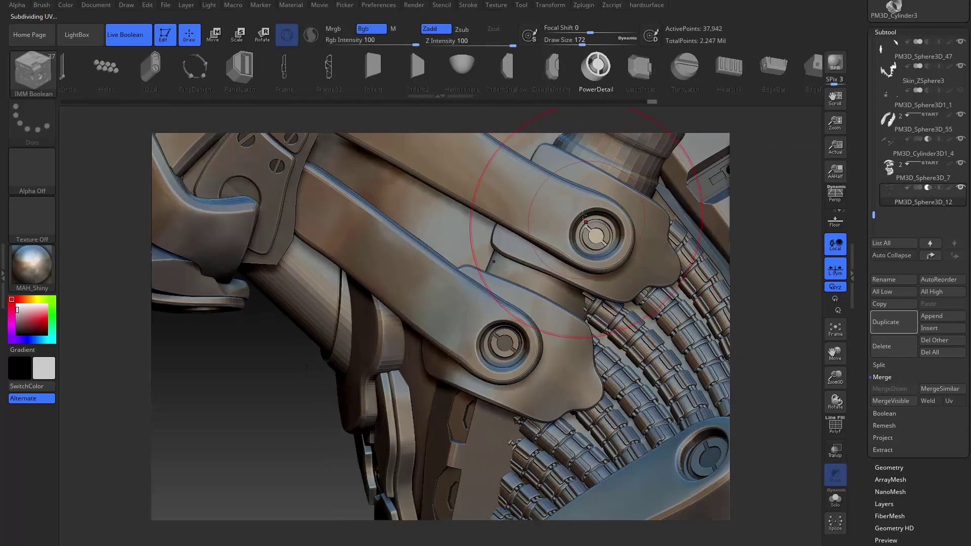
Insert the Holes part and a heatsink onto the neck strap.
key("q")
key("f")
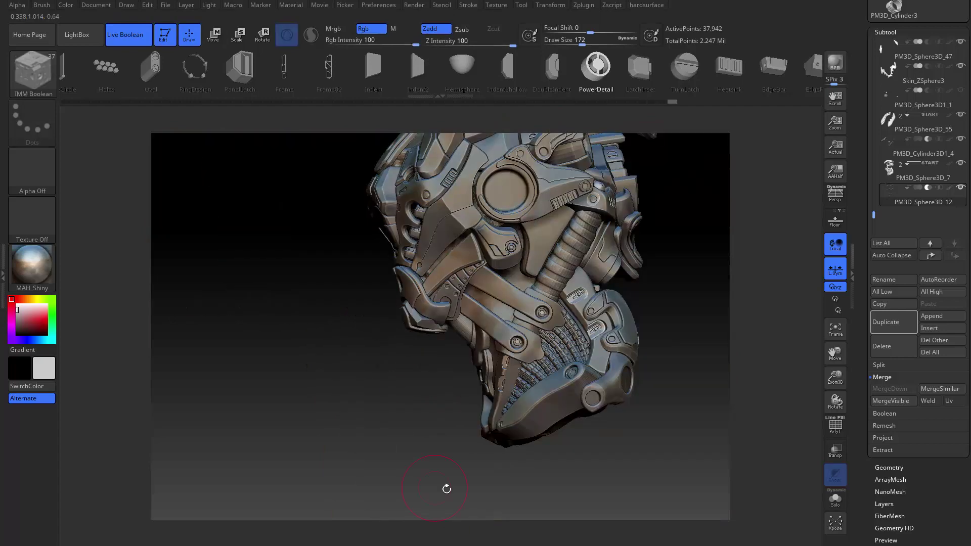
mouse_move(445, 485)
right_mouse_down()
mouse_move(471, 323)
mouse_move(491, 277)
right_mouse_up()
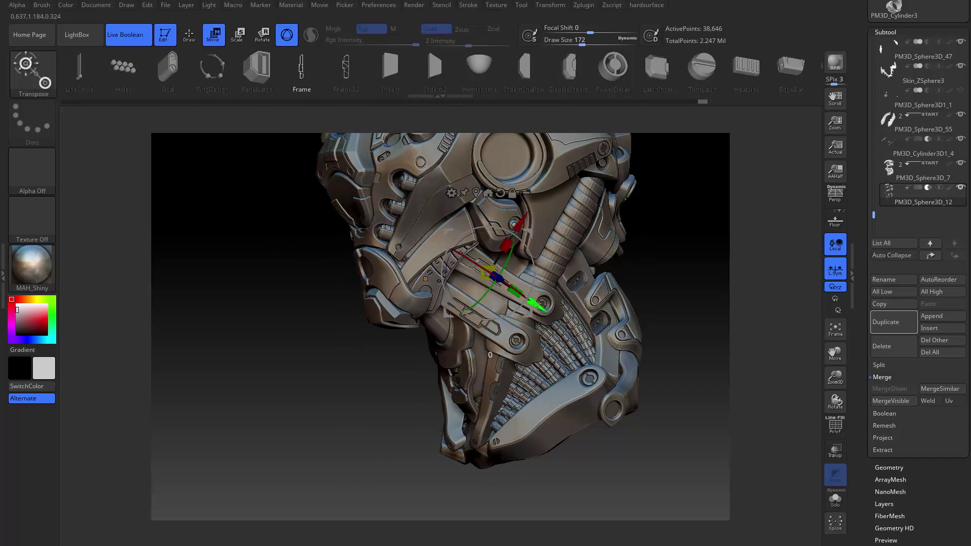
key("q")
right_click_drag(490, 355, 571, 380, "ctrl")
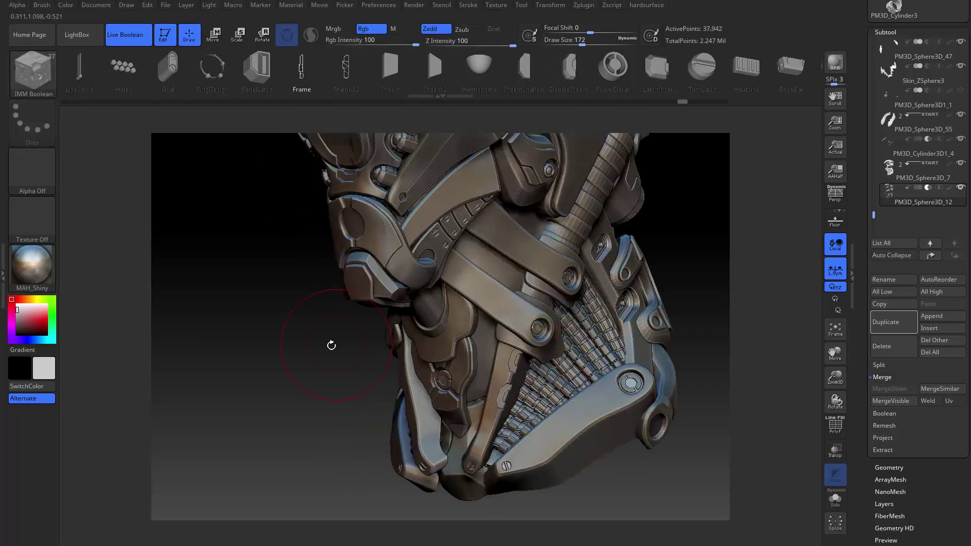
right_click_drag(331, 345, 384, 314)
left_click(124, 69)
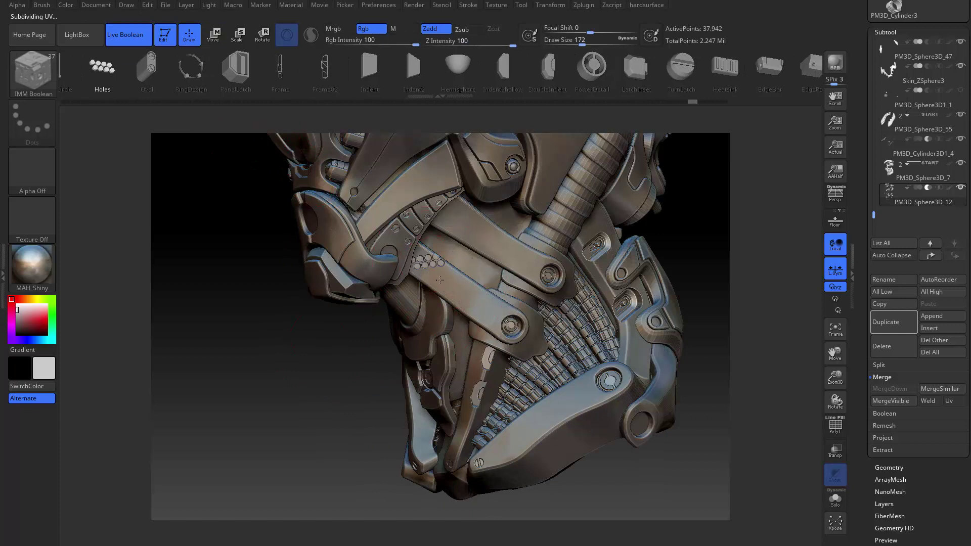
scroll(580, 68, "down", 3)
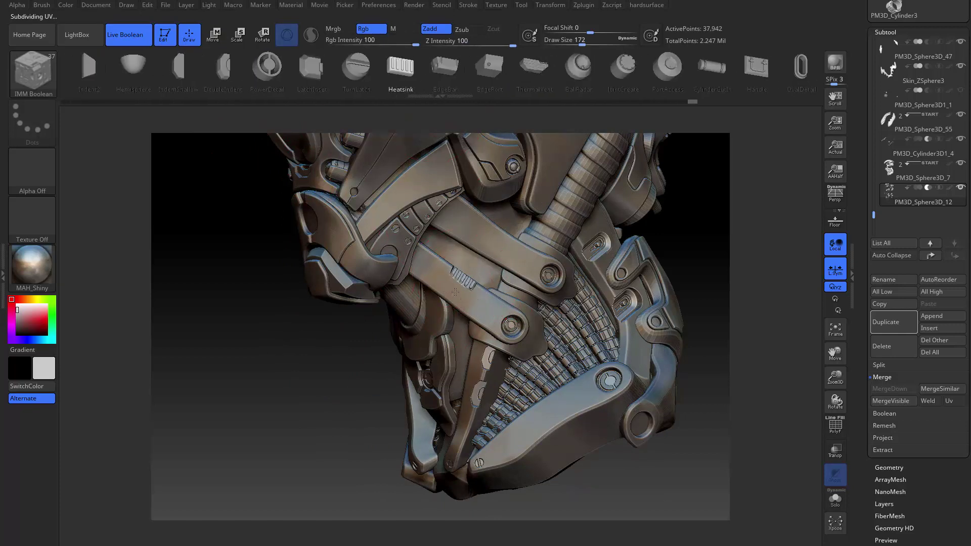
key("f")
right_click_drag(457, 293, 447, 332, "ctrl")
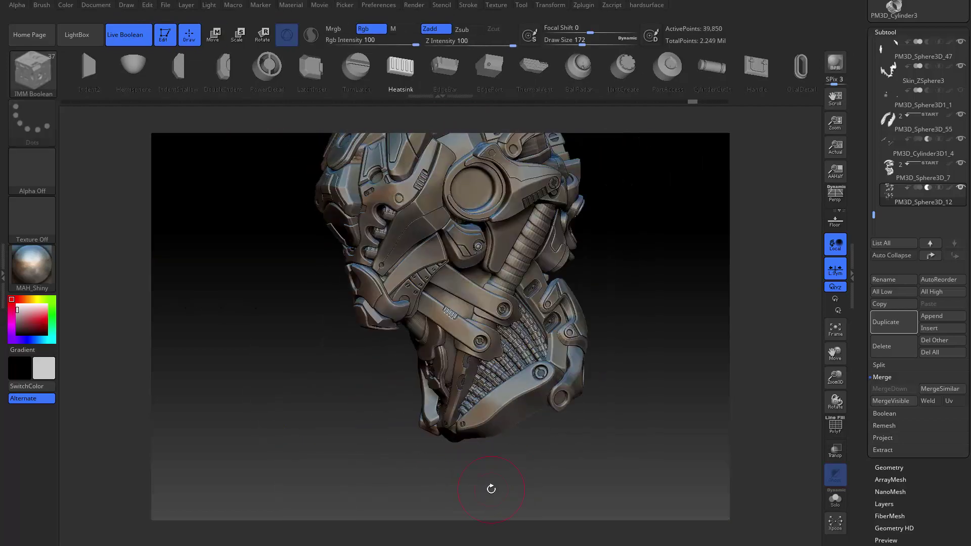
Merge the new parts and PM3D_Sphere3D_13 down, then rotate the latch beside the side ring.
right_click_drag(491, 489, 501, 254, "ctrl")
key("f")
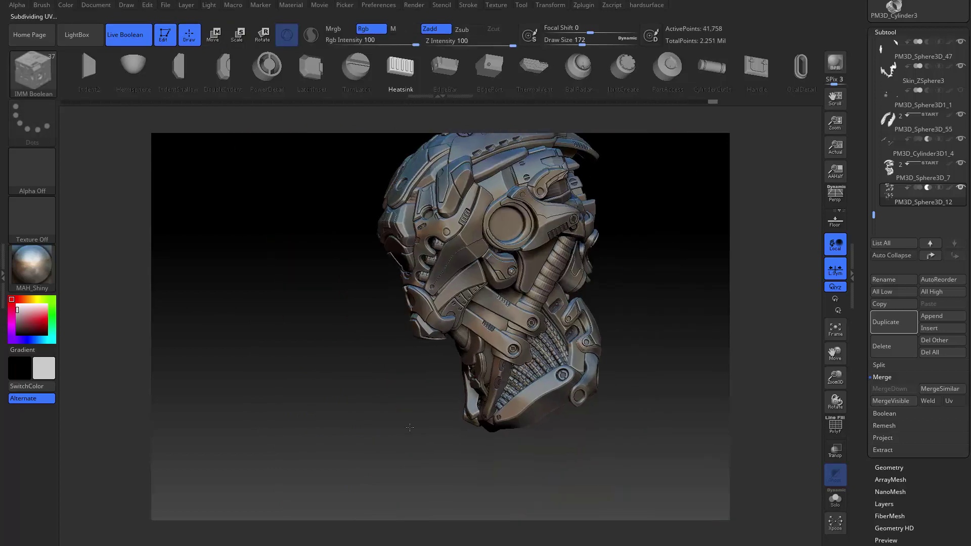
right_click_drag(501, 480, 512, 309, "ctrl")
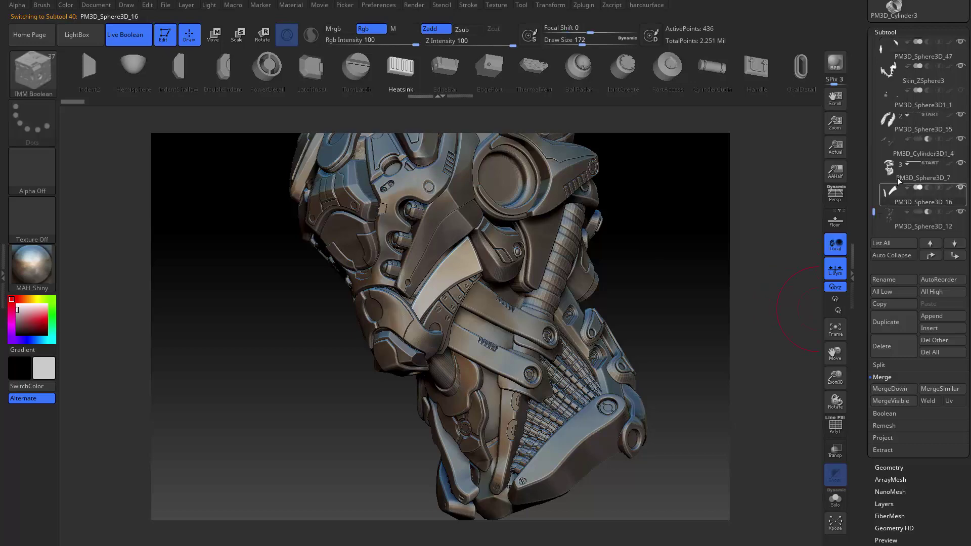
left_click(889, 388)
left_click(744, 397)
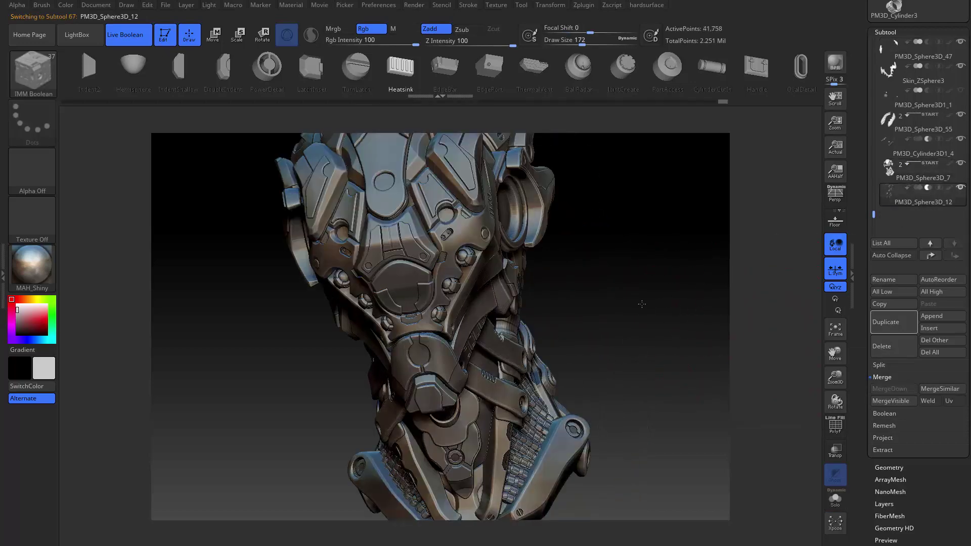
mouse_move(642, 304)
left_mouse_down()
mouse_move(472, 291)
mouse_move(317, 440)
mouse_move(606, 440)
mouse_move(456, 440)
left_mouse_up()
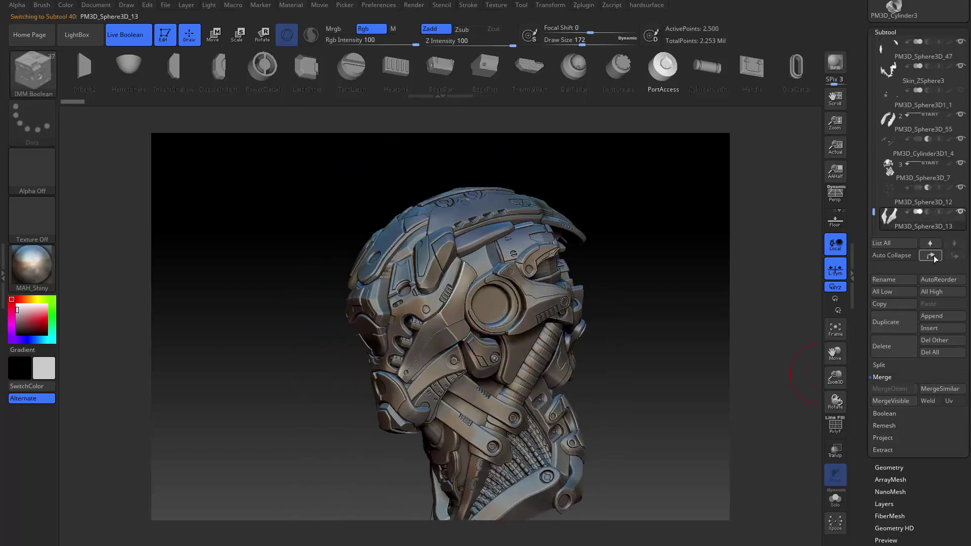
left_click(882, 346)
left_click_drag(506, 167, 499, 123)
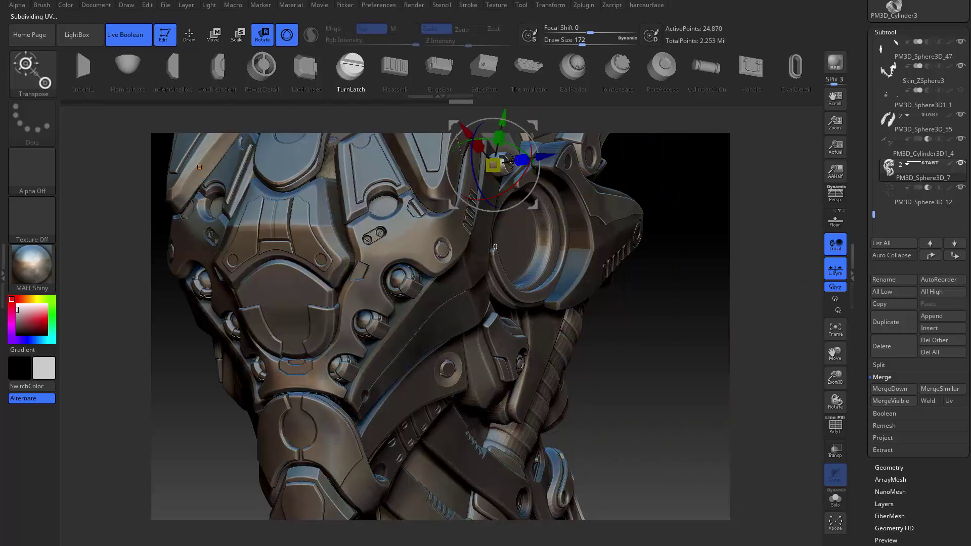
left_click_drag(550, 154, 478, 193)
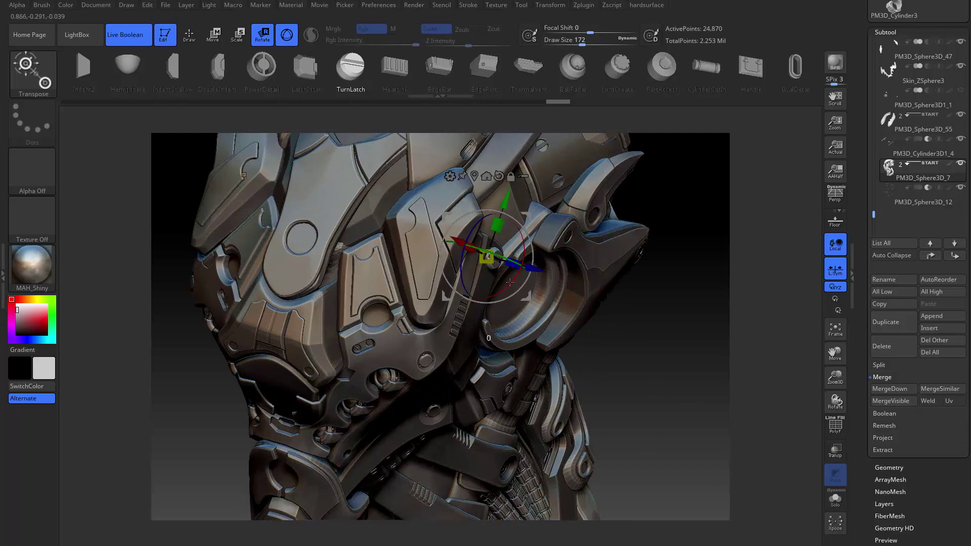
Insert a panel latch on the side plate of PM3D_Sphere3D_12 and reposition it with Move.
left_click(261, 71)
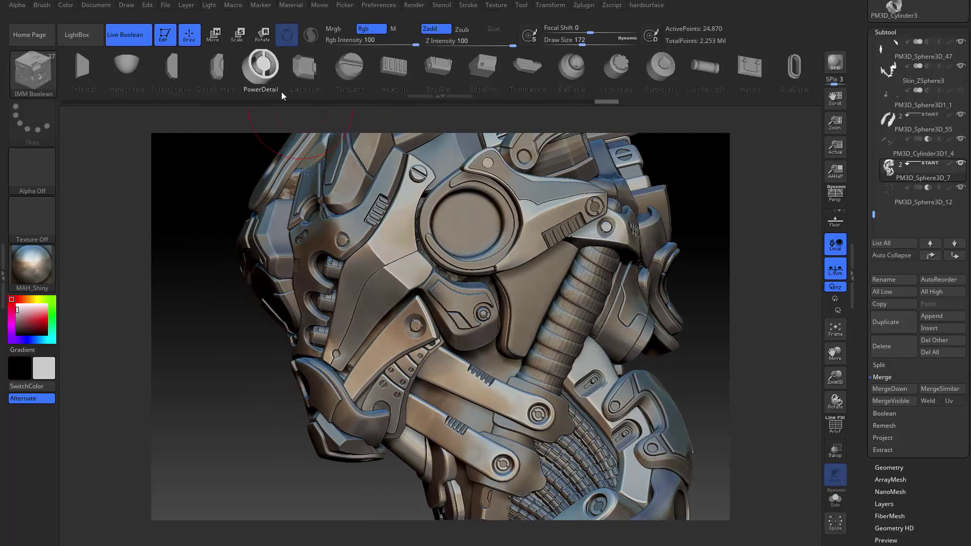
left_click(439, 258, "alt")
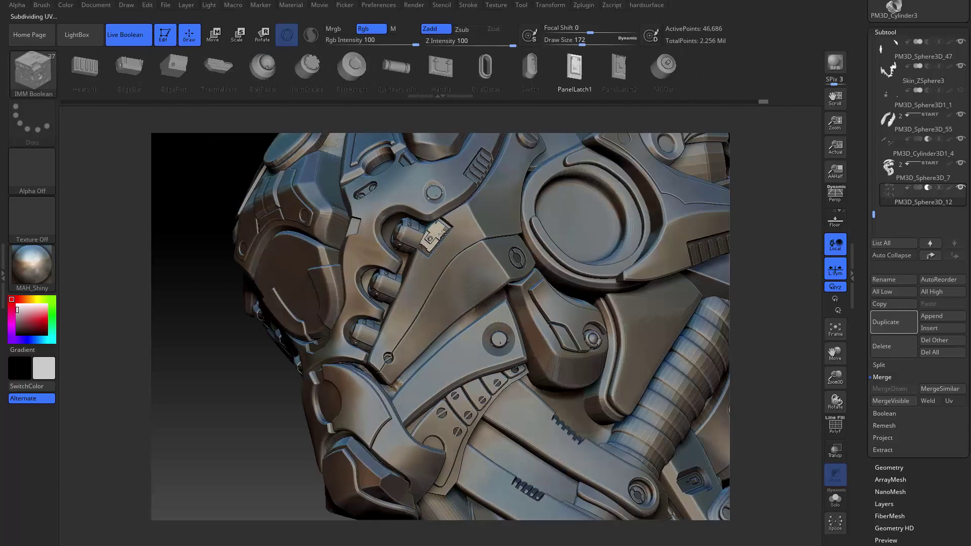
key("w")
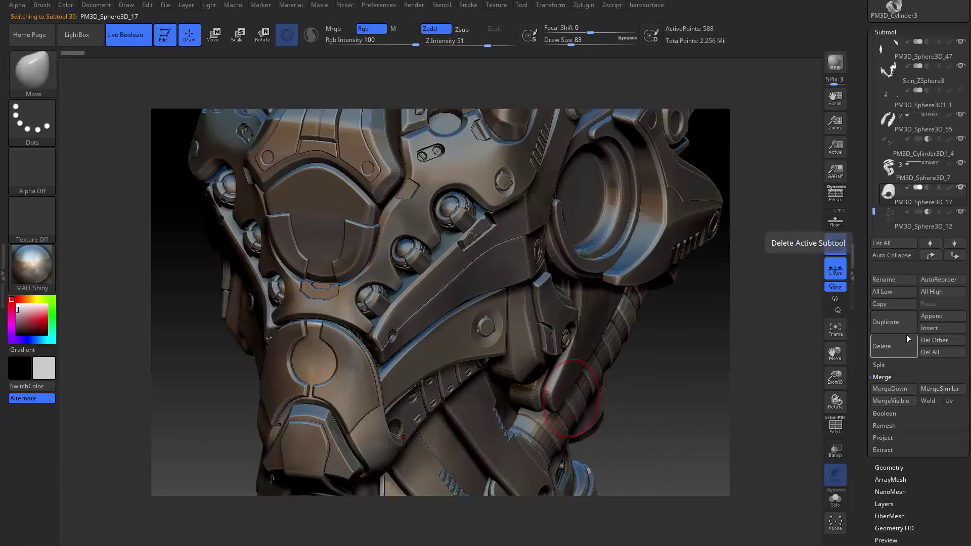
Merge PM3D_Sphere3D_17 down and reload the IMM Boolean insert brush.
left_click(907, 339)
key("Return")
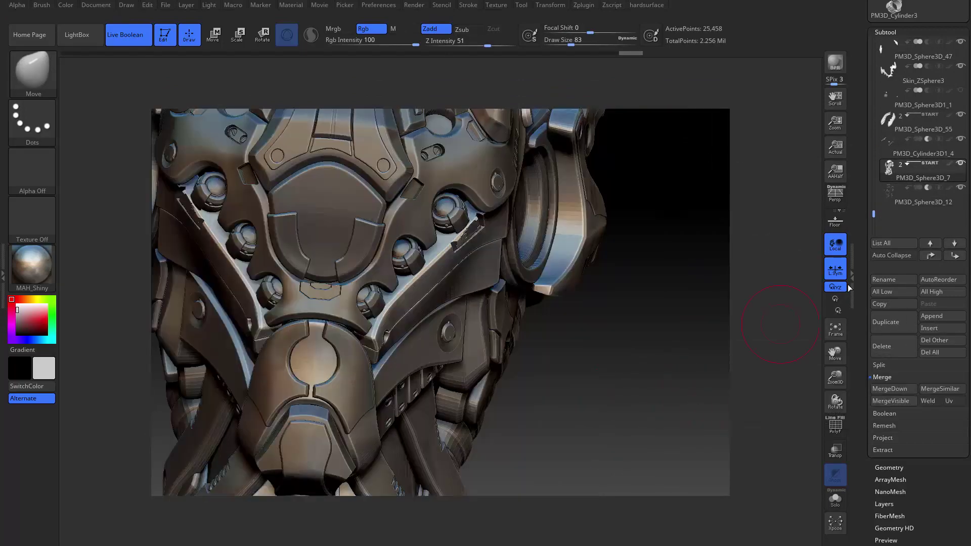
key("b")
left_click(508, 380)
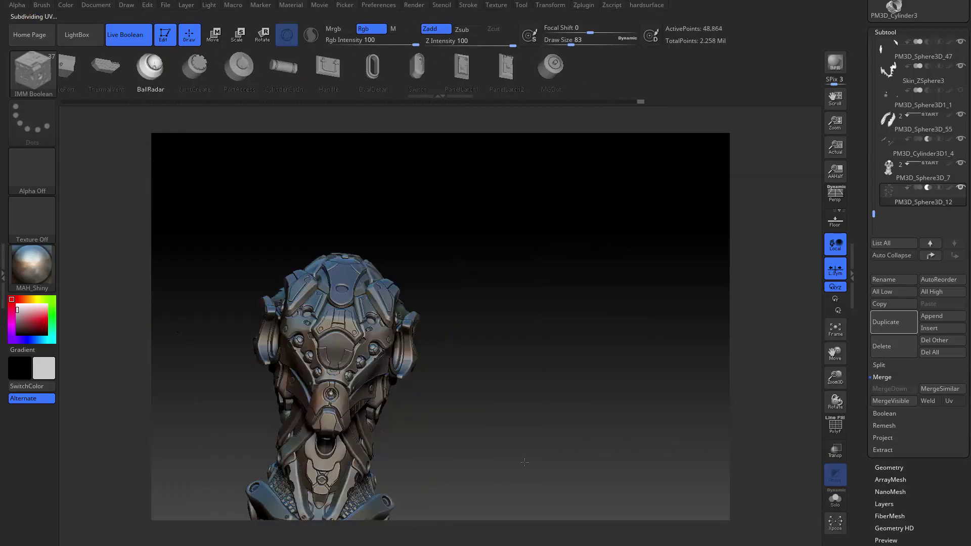
Place a TurnLatch insert on the helmet's upper back plates and move it into position.
mouse_move(525, 463)
left_mouse_down()
mouse_move(623, 360)
mouse_move(617, 443)
left_mouse_up()
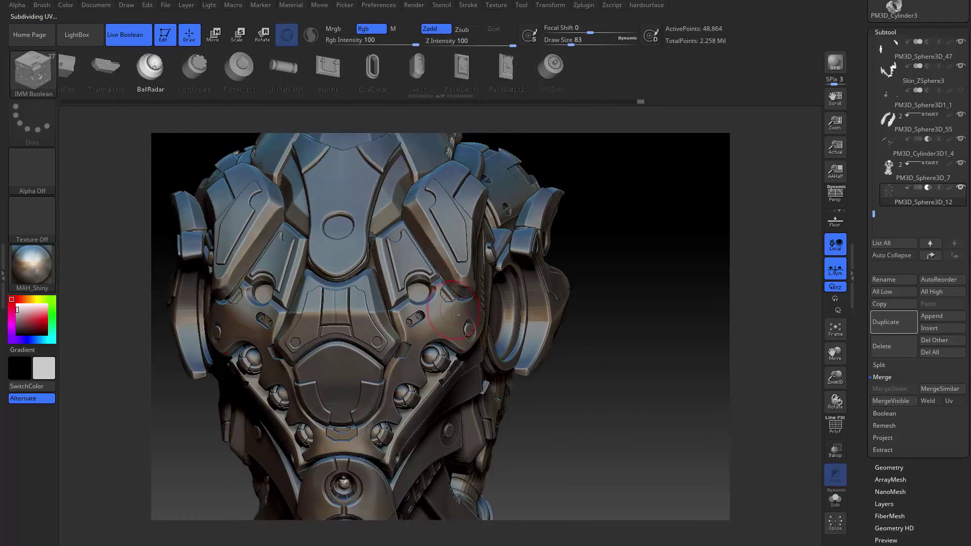
left_click(434, 312, "alt")
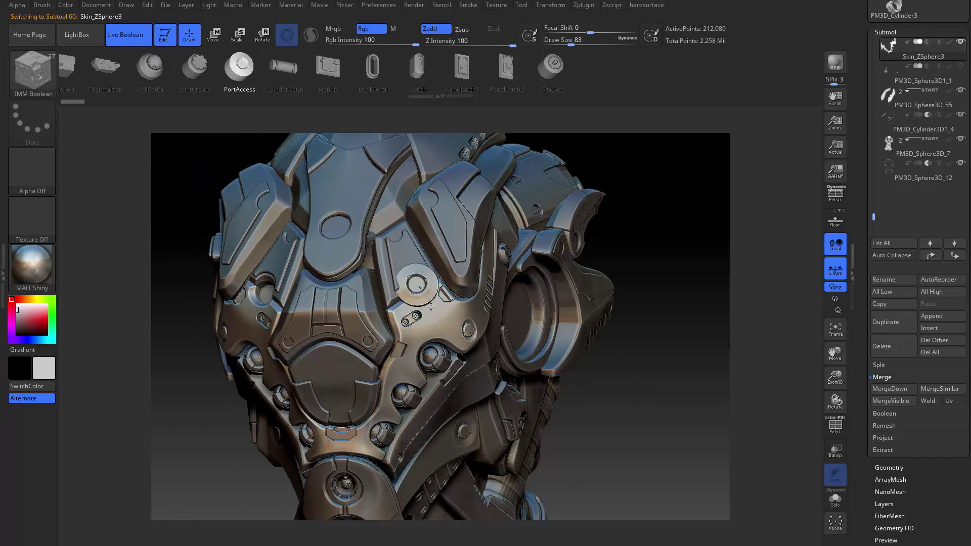
mouse_move(497, 412)
left_mouse_down()
mouse_move(617, 454)
mouse_move(489, 201)
left_mouse_up()
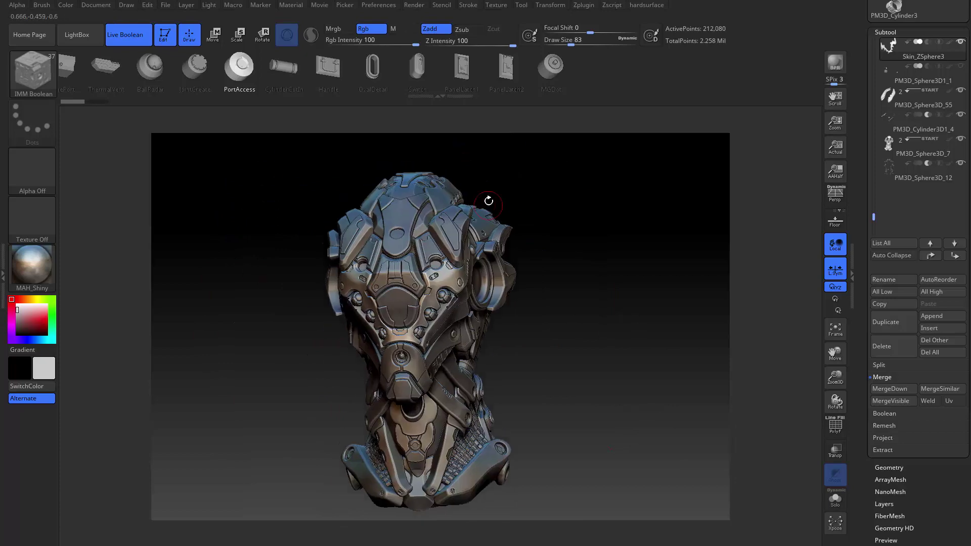
left_click_drag(436, 263, 441, 337, "alt")
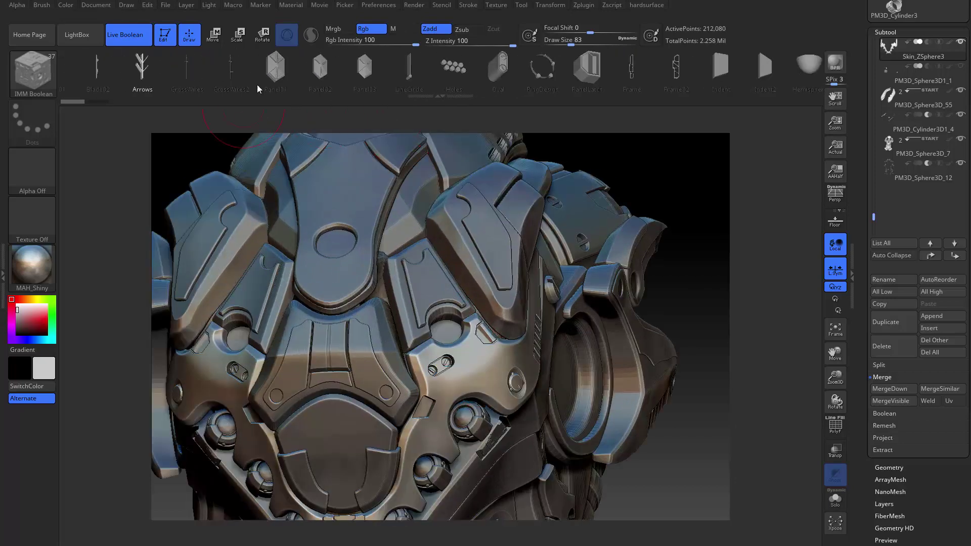
left_click(535, 85)
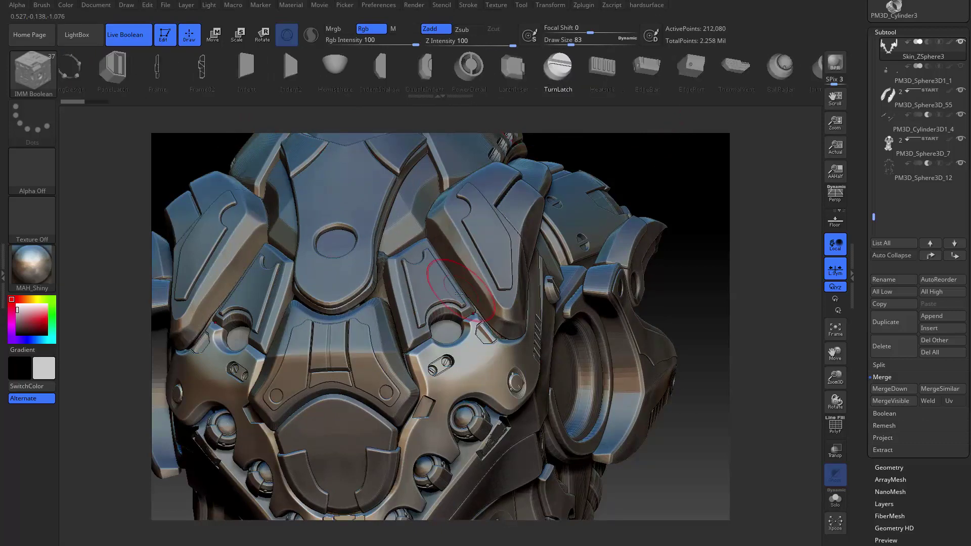
key("w")
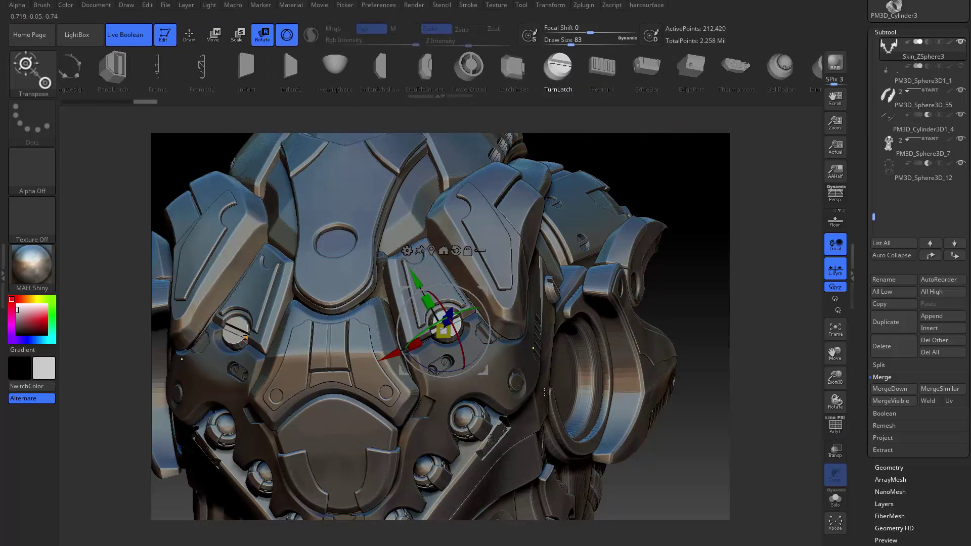
key("q")
left_click(445, 330, "alt")
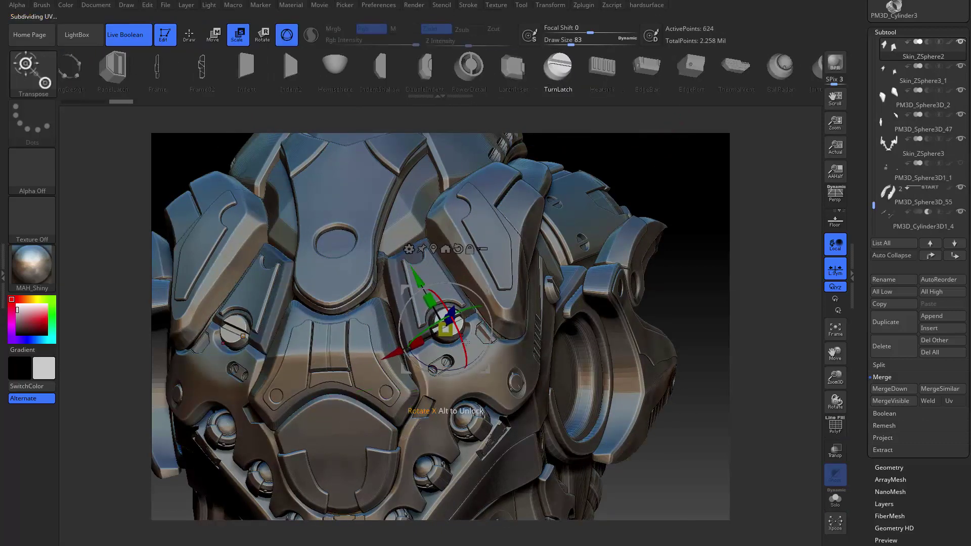
left_click_drag(504, 326, 433, 275)
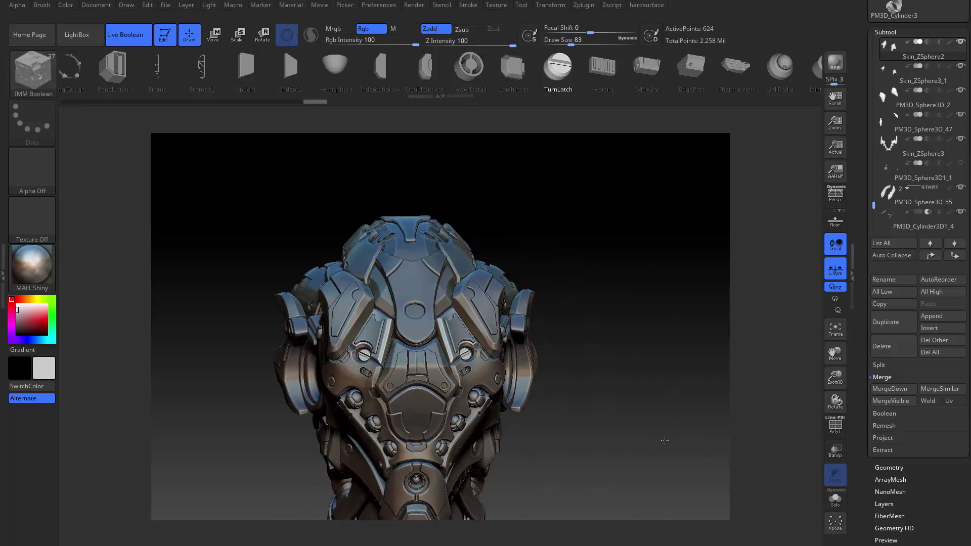
left_click_drag(664, 441, 584, 122)
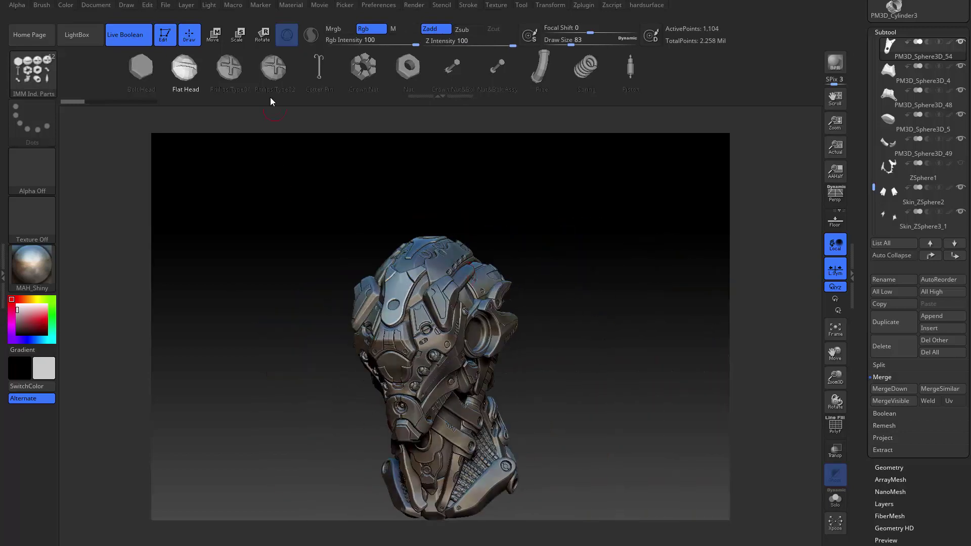
Add screw fasteners from the IMM ModelKit brush to the helmet's lower front panels.
key("b")
left_click(462, 159)
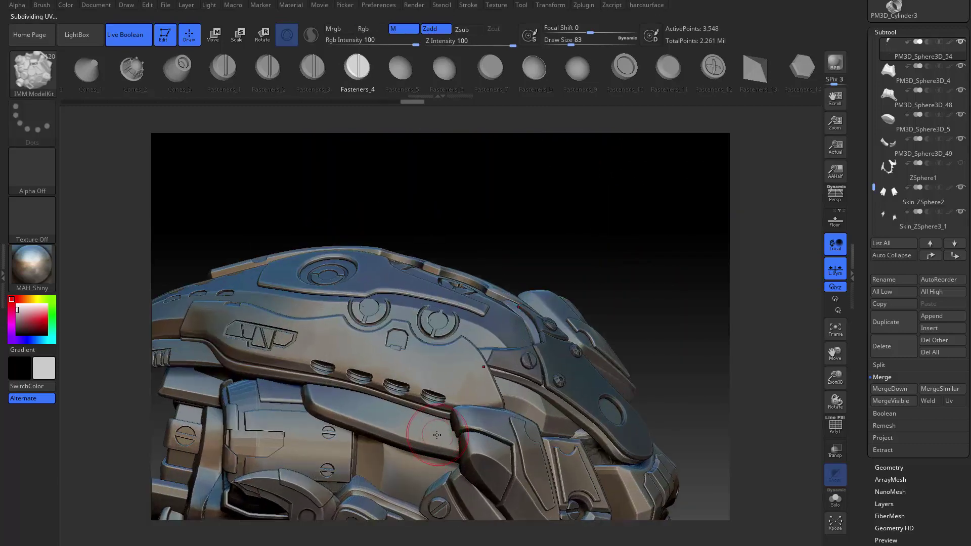
mouse_move(684, 410)
left_mouse_down()
mouse_move(576, 384)
mouse_move(516, 404)
mouse_move(631, 380)
mouse_move(536, 258)
mouse_move(404, 385)
left_mouse_up()
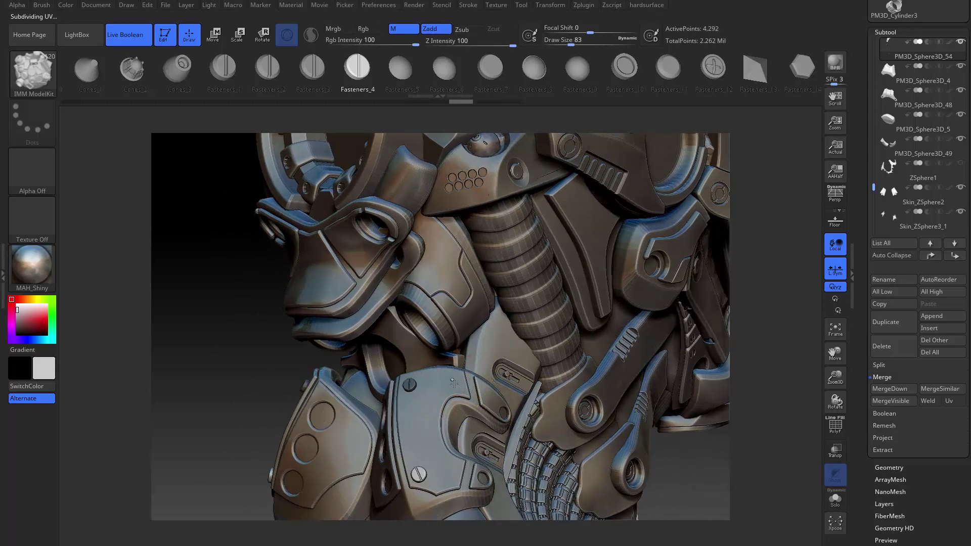
key("w")
key("q")
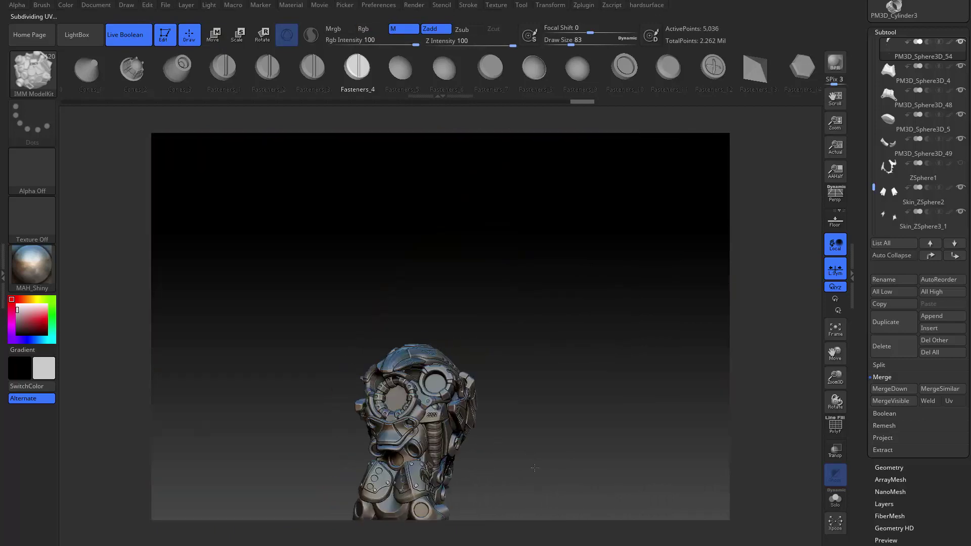
Insert a Circular_14 detail part onto the neck panel.
scroll(343, 95, "up", 5)
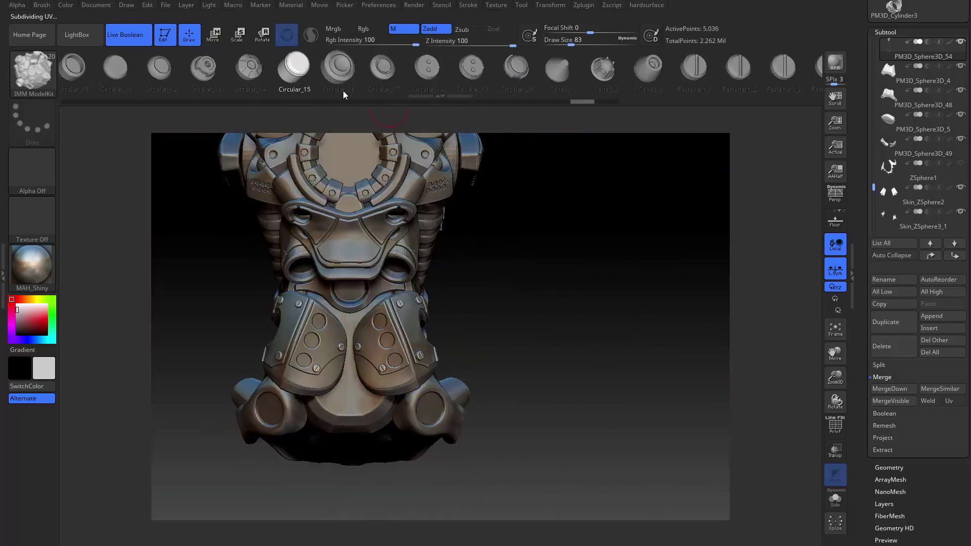
mouse_move(369, 403)
right_mouse_down()
mouse_move(534, 469)
mouse_move(548, 459)
right_mouse_up()
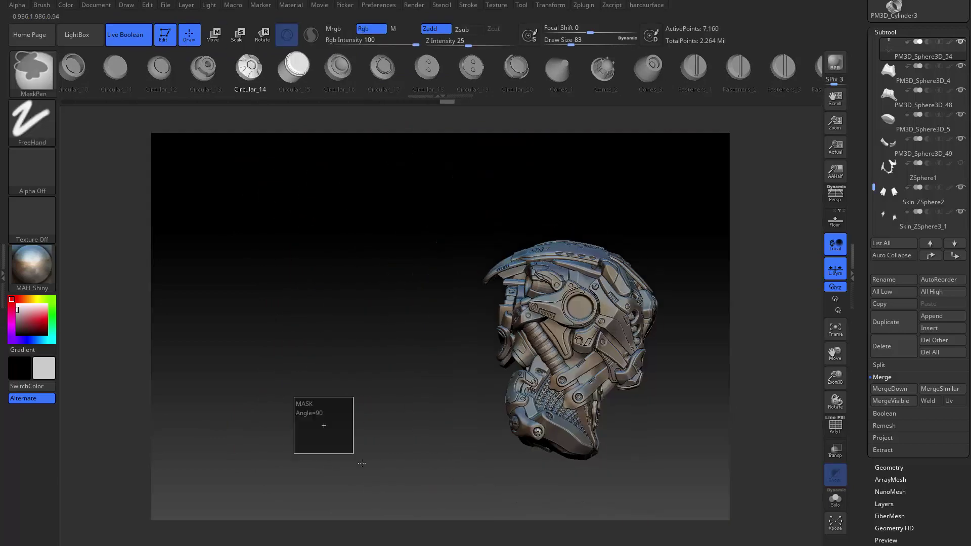
left_click_drag(500, 481, 630, 393)
right_click_drag(631, 393, 504, 236, "ctrl")
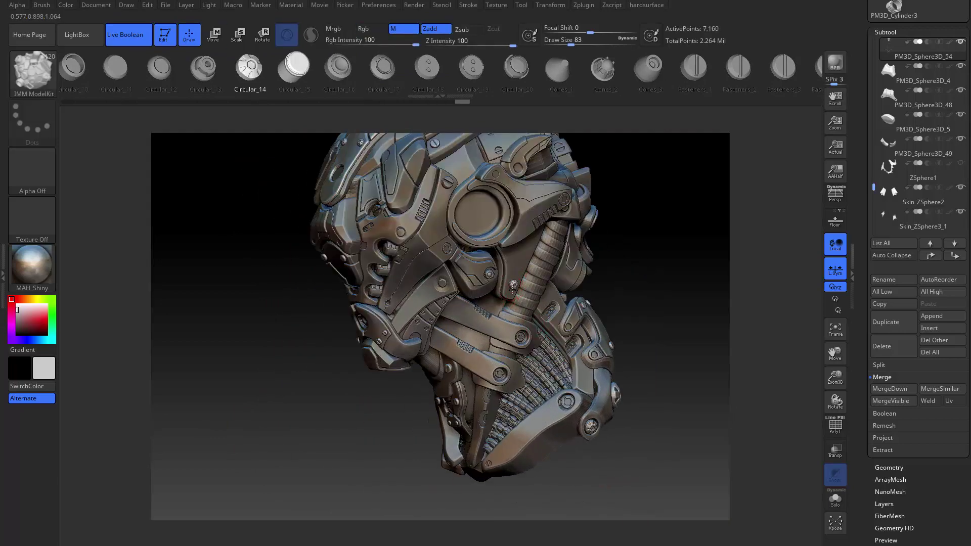
mouse_move(275, 389)
right_mouse_down("ctrl")
mouse_move(418, 405)
mouse_move(378, 408)
right_mouse_up("ctrl")
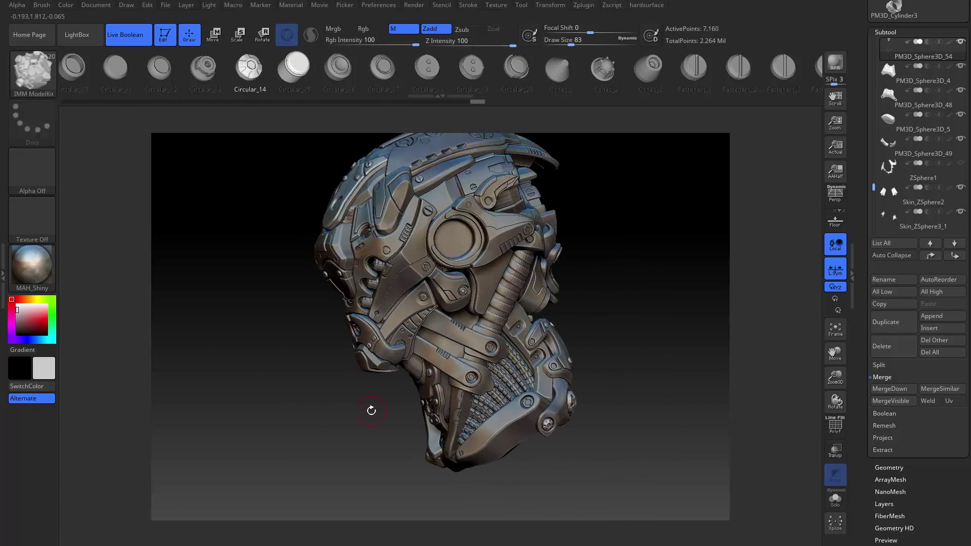